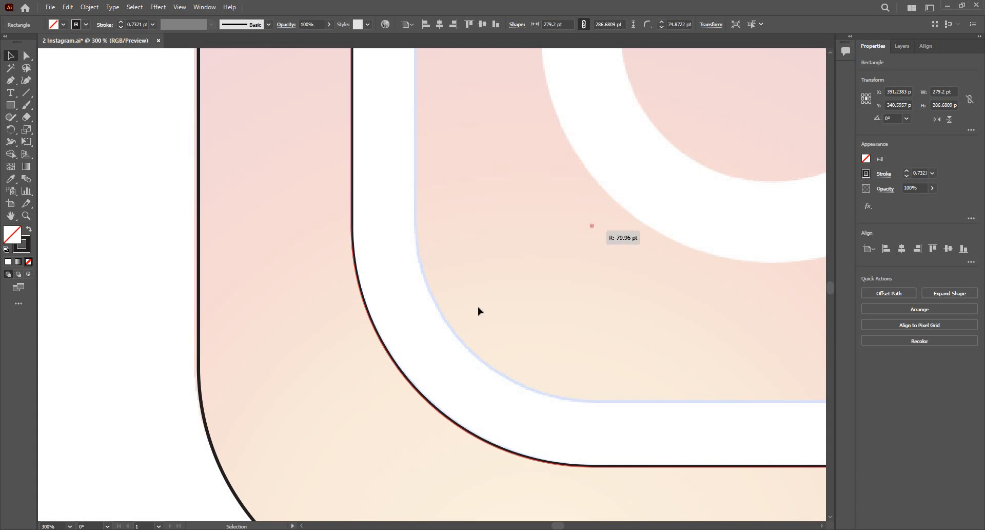
Examine how closely the inner rounded rectangle follows the outer edge of the white camera frame
key(ctrl+0)
scroll(351, 120, up, 4)
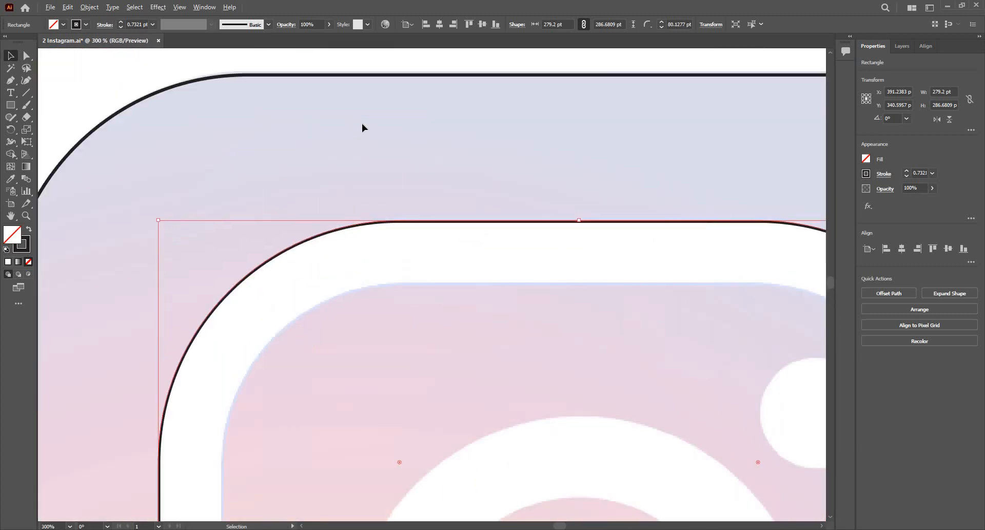
scroll(362, 123, down, 4)
scroll(522, 153, up, 2)
scroll(507, 176, down, 1)
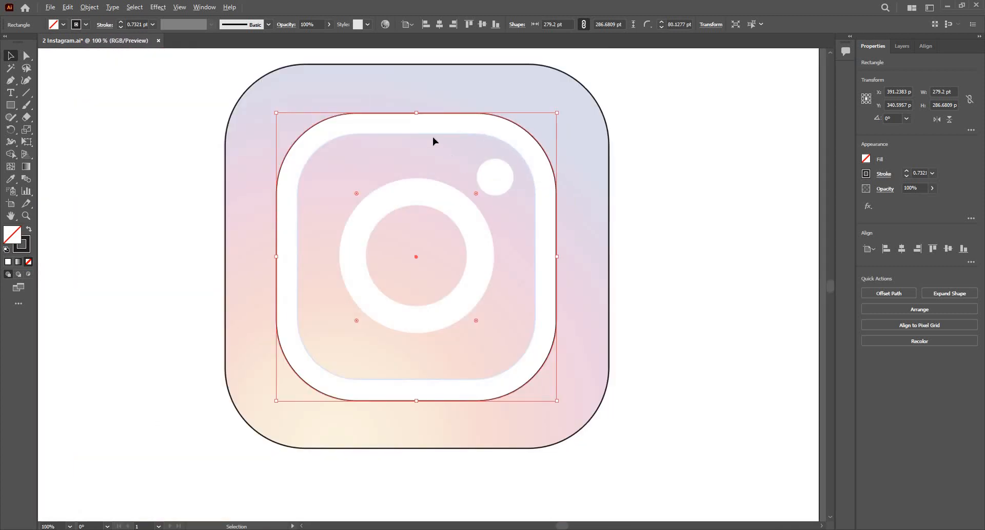
scroll(406, 115, up, 1)
scroll(464, 110, up, 1)
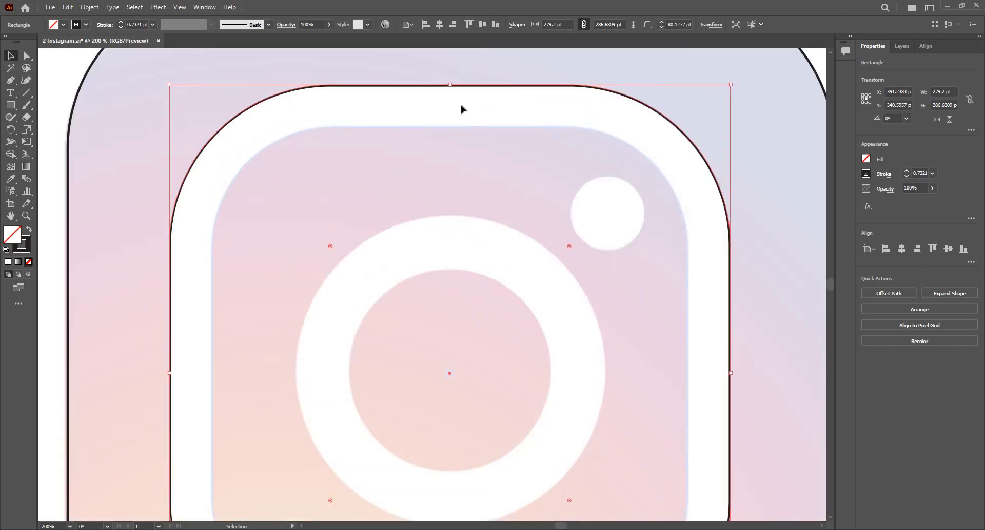
scroll(532, 113, down, 1)
scroll(641, 144, down, 2)
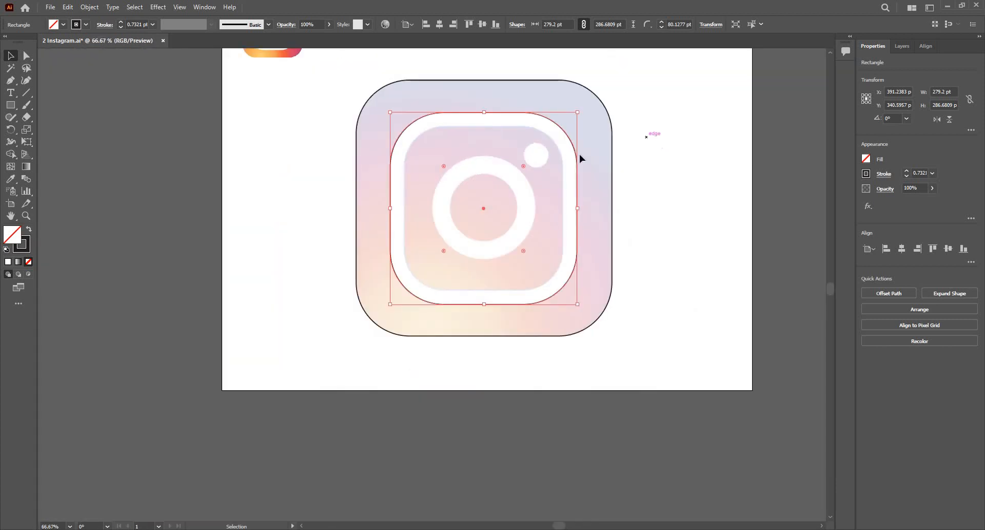
click(646, 135)
key(a)
click(491, 113)
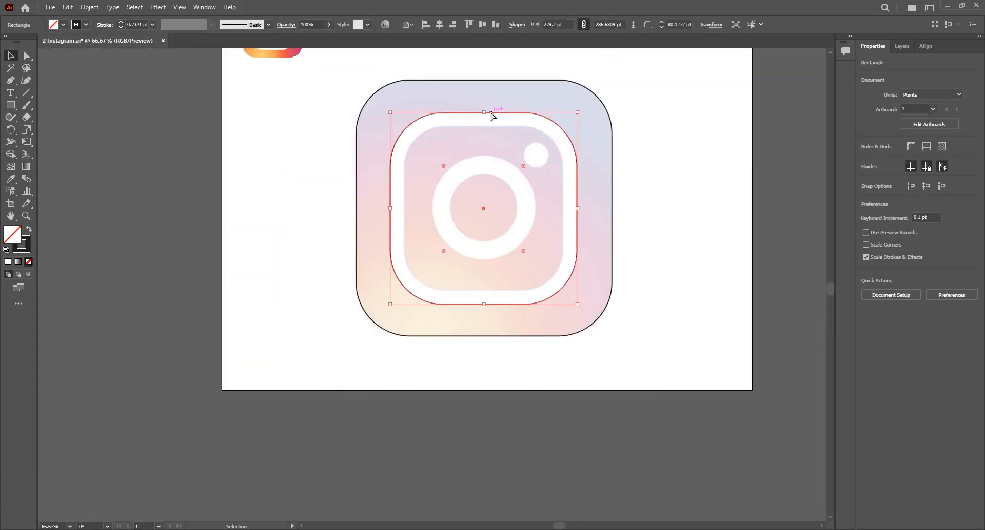
key(v)
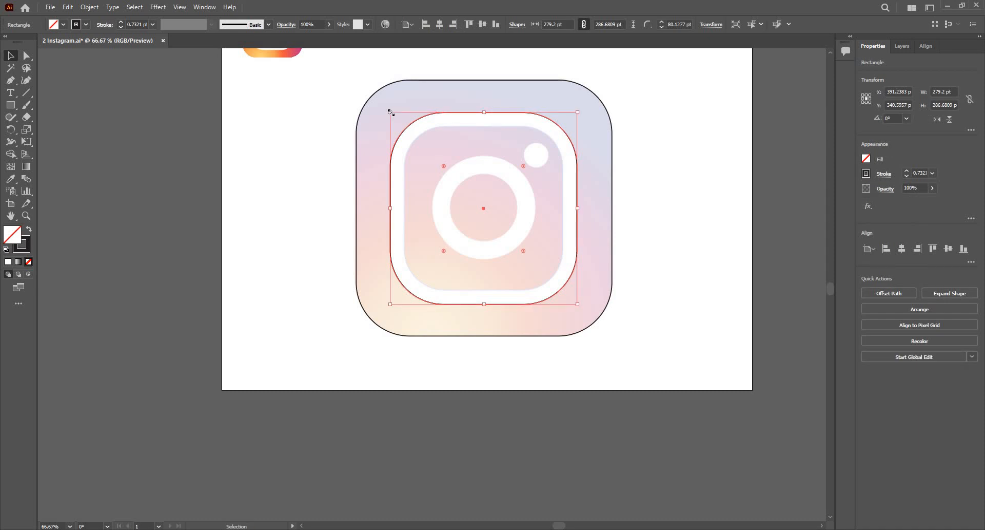
drag(390, 112, 443, 161)
key(ctrl+equal)
key(ctrl+equal)
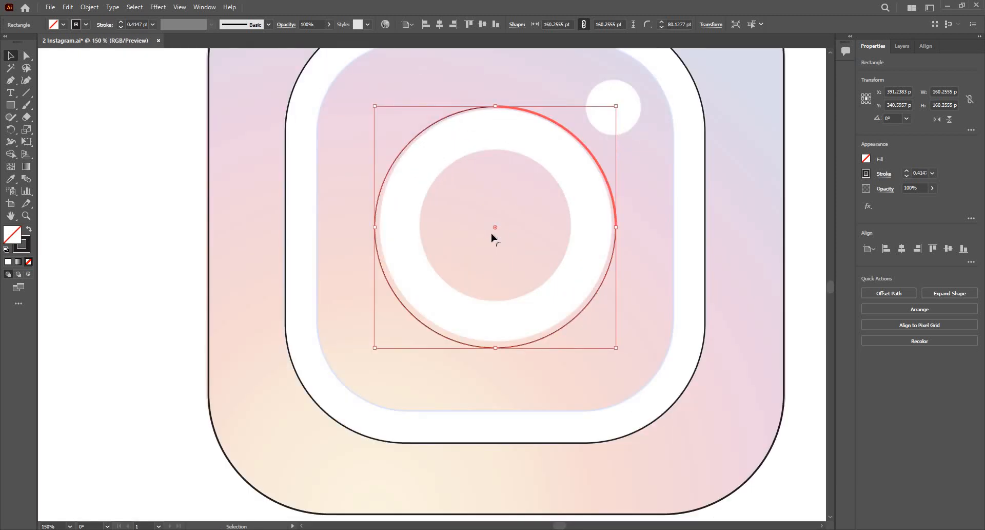
drag(507, 222, 682, 100)
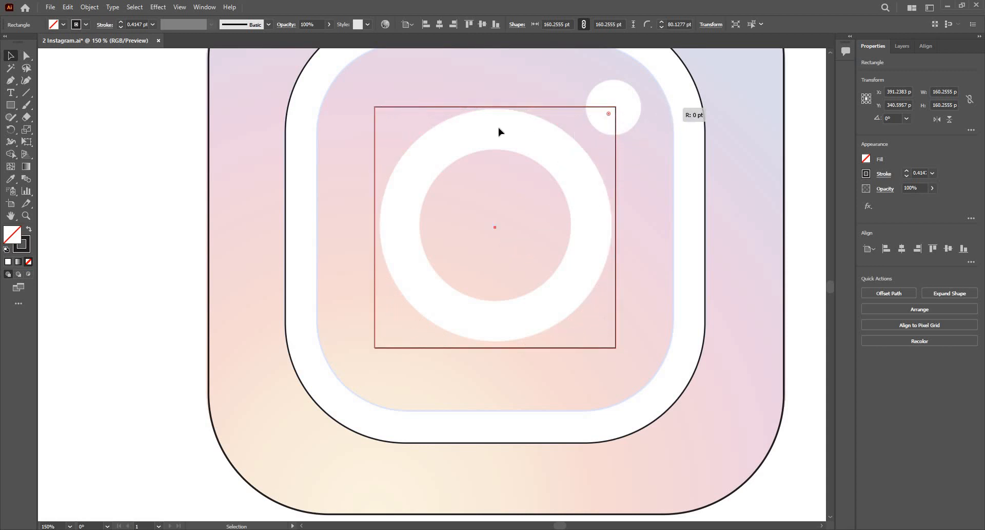
key(ctrl+equal)
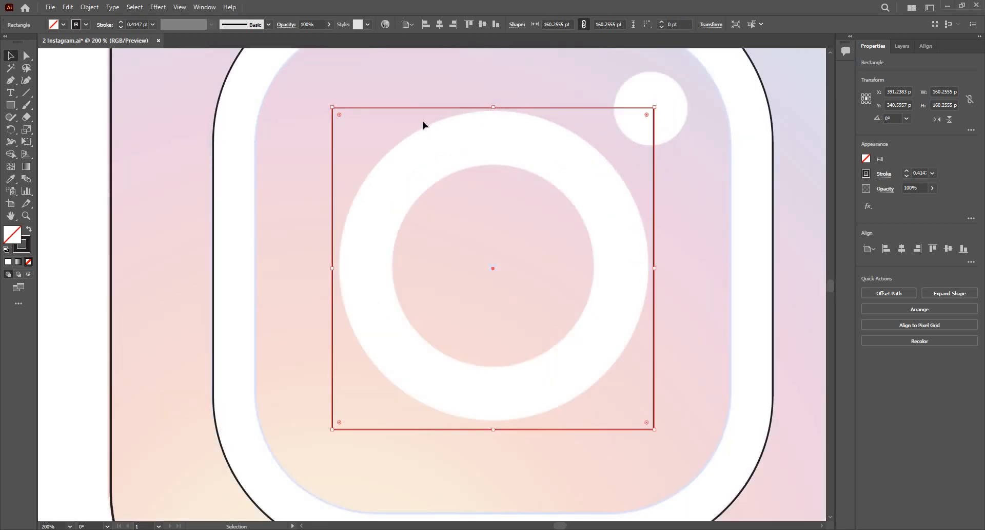
key(Delete)
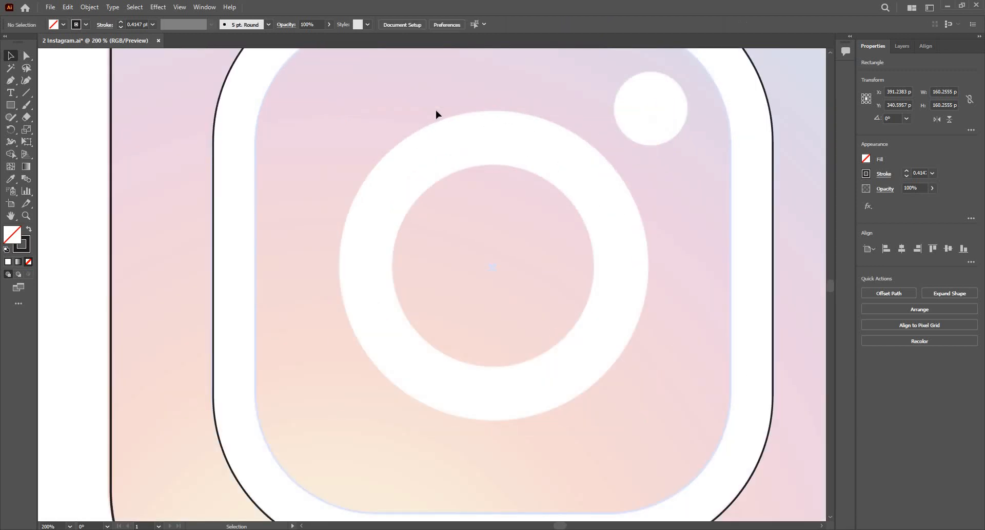
Draw a circle about 103 pt in diameter with the Ellipse tool over the centre of the lens
key(ctrl+minus)
key(ctrl+minus)
key(ctrl+minus)
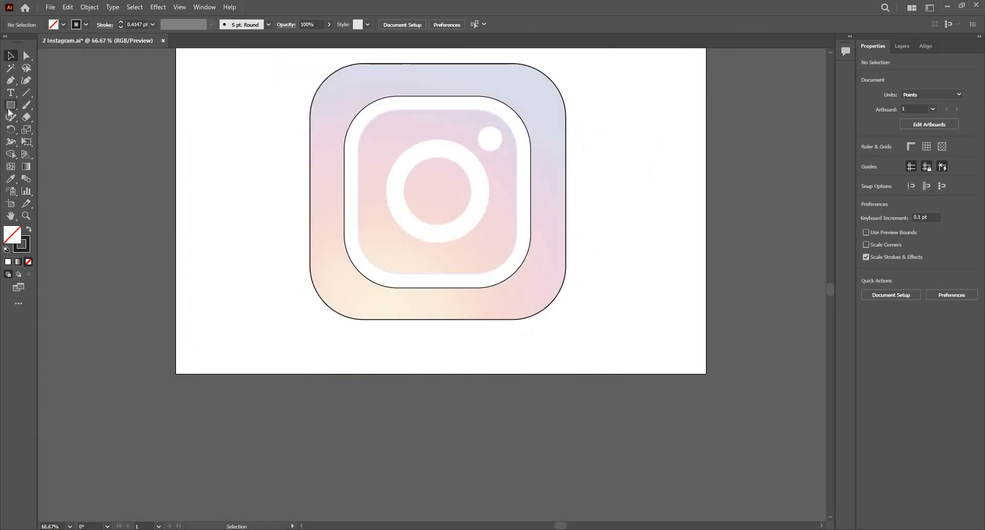
click(9, 106)
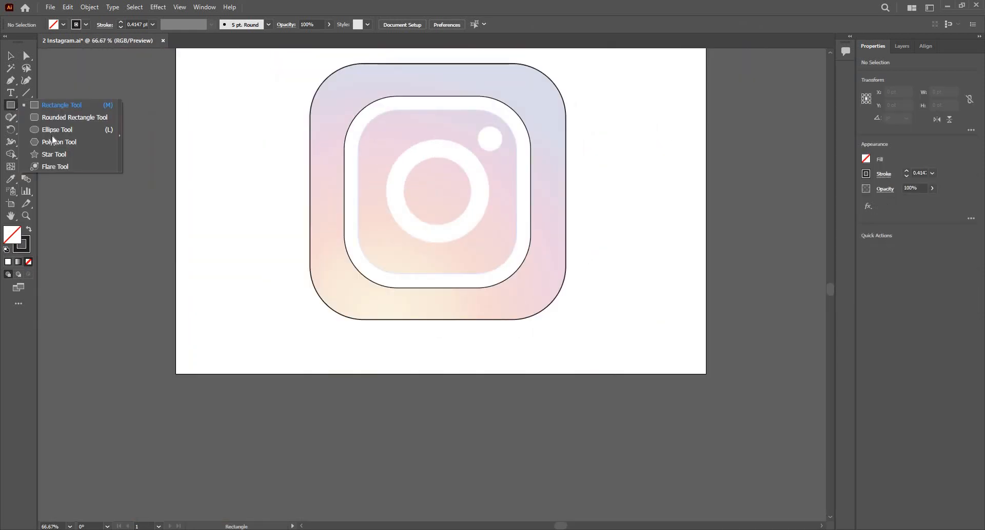
click(58, 146)
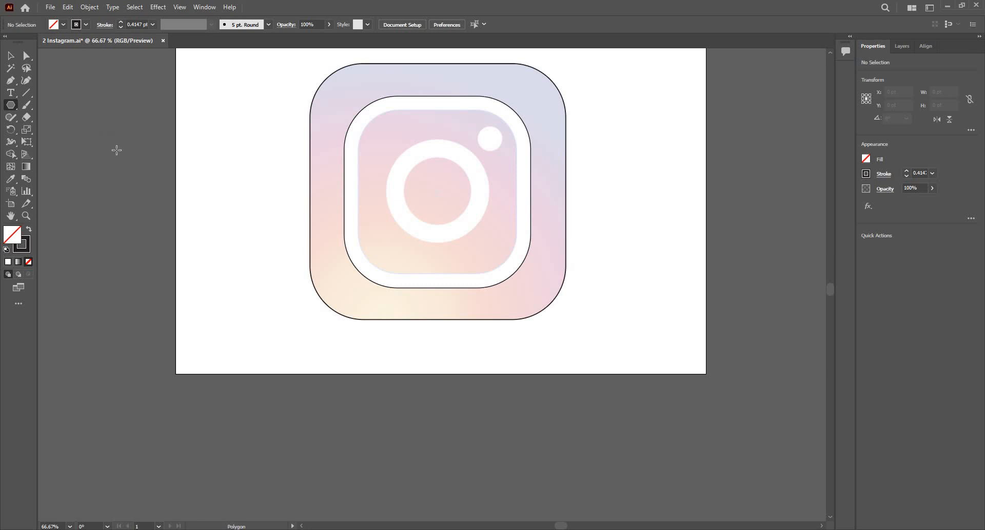
click(10, 105)
click(52, 132)
drag(435, 195, 472, 155)
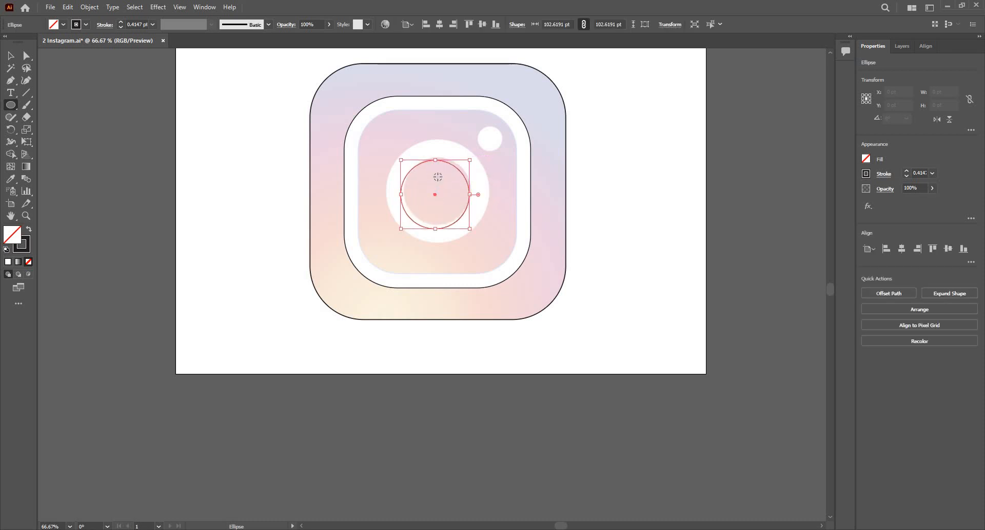
Move and enlarge the circle to about 154.6 pt so it roughly matches the outer edge of the white lens ring
scroll(436, 177, up, 2)
key(v)
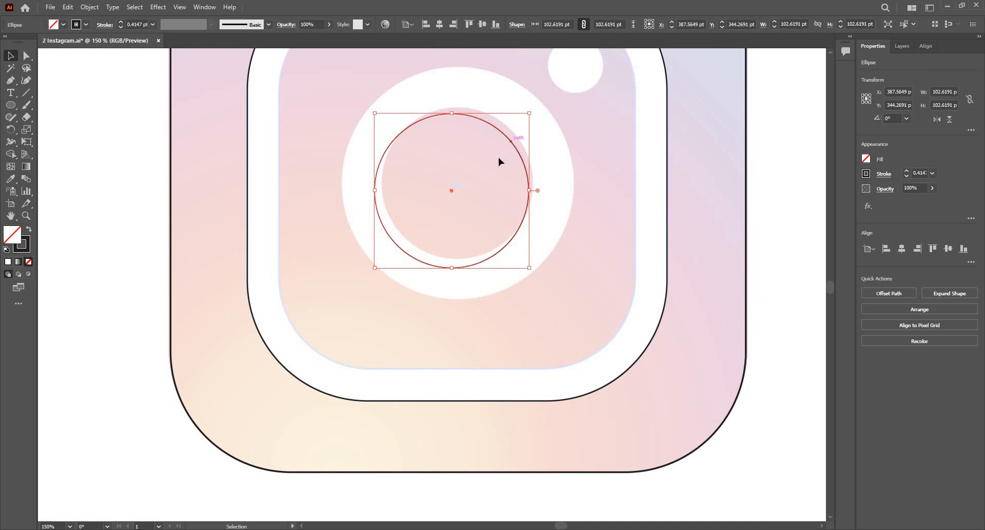
drag(511, 141, 494, 164)
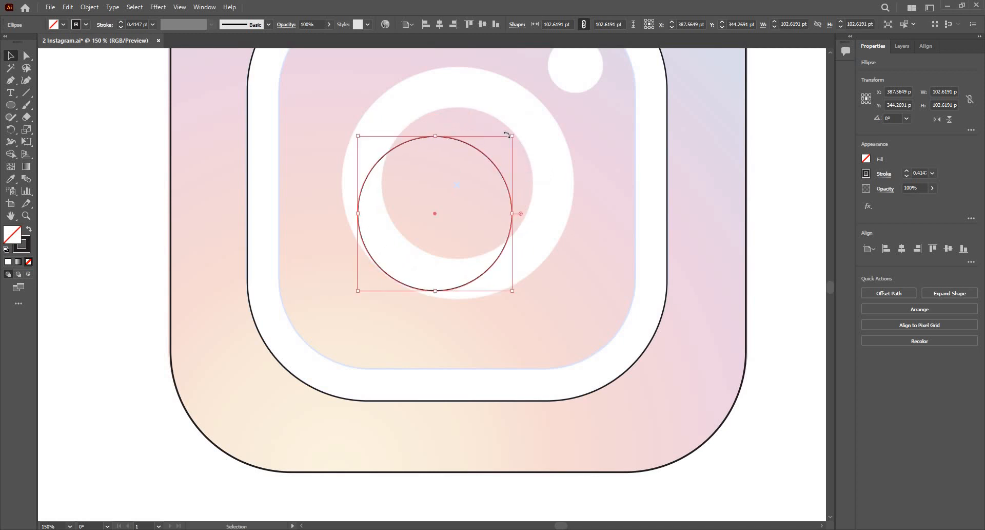
drag(531, 125, 622, 74)
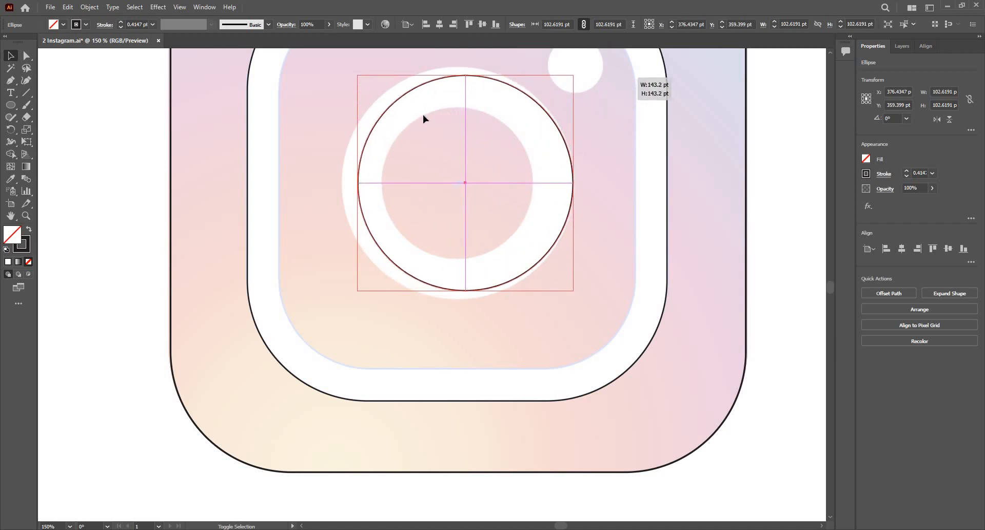
drag(345, 72, 335, 62)
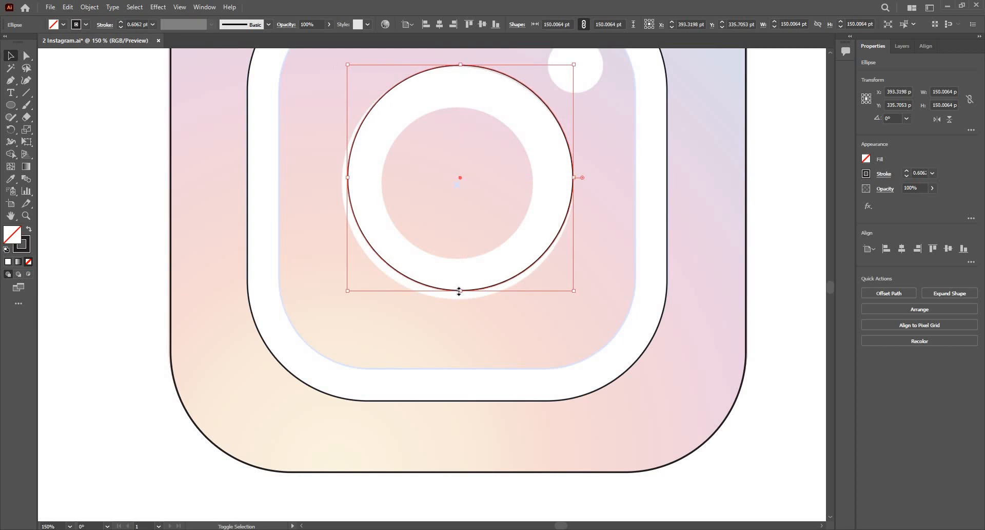
drag(459, 296, 459, 297)
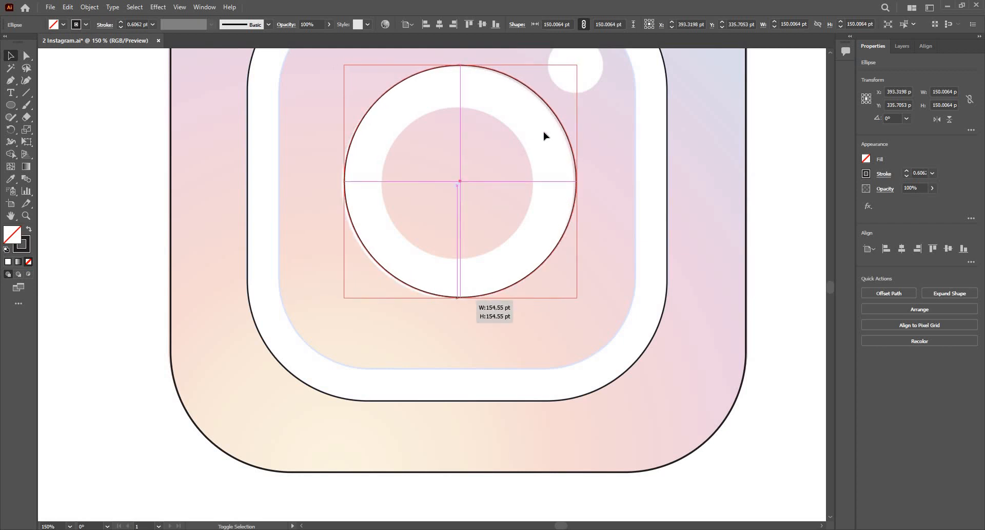
Shift the circle left and down to about X 391.9 pt, Y 338.8 pt to align it with the lens ring's outer edge
scroll(564, 131, up, 2)
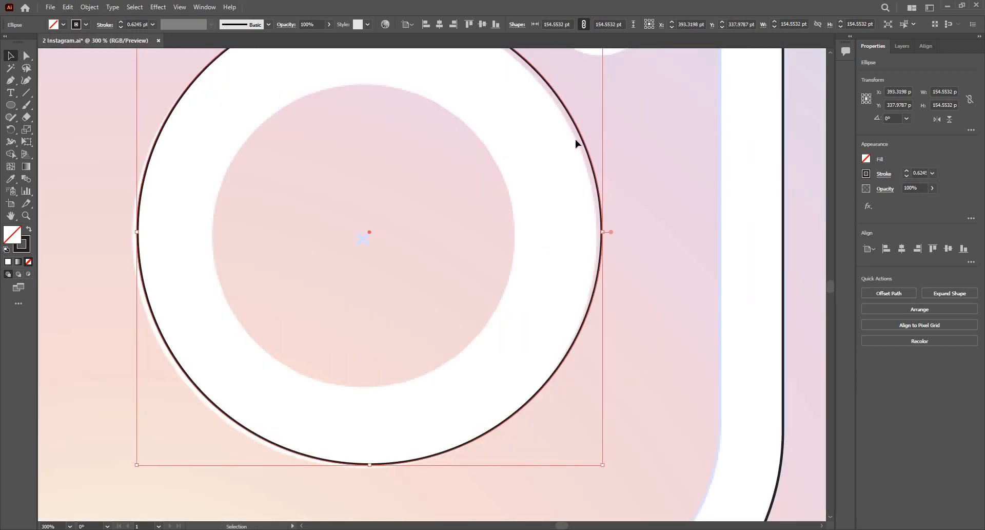
drag(578, 140, 574, 140)
scroll(473, 270, down, 1)
scroll(413, 203, down, 1)
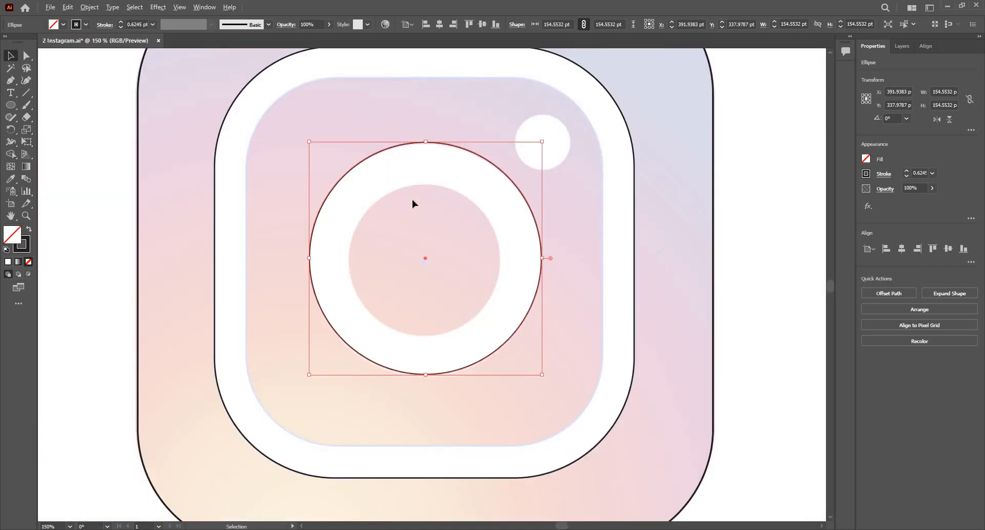
scroll(412, 203, up, 2)
key(Down)
key(Down)
key(Down)
key(Down)
key(Down)
key(Down)
key(Down)
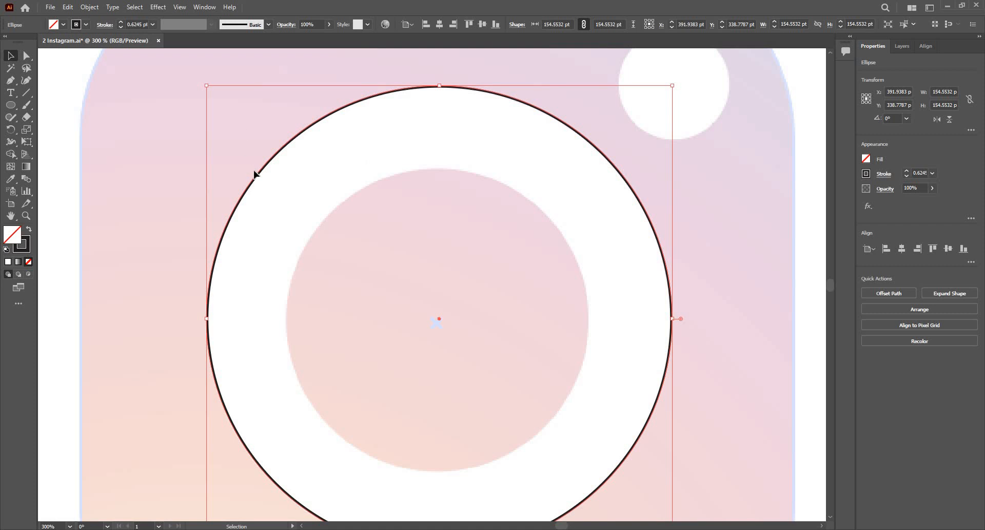
scroll(288, 206, up, 2)
scroll(292, 204, down, 4)
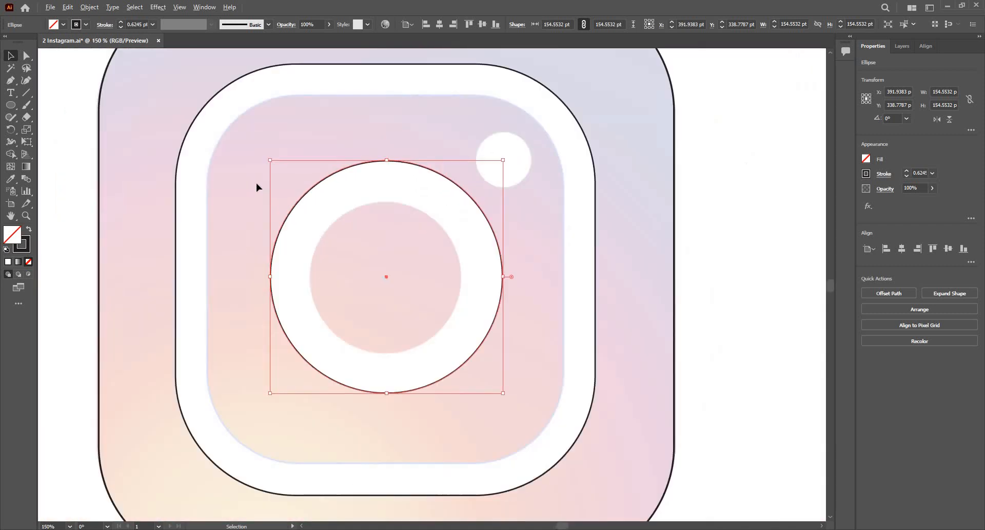
Set the lens circle's stroke weight to 27 pt to cover the white ring
scroll(368, 180, up, 2)
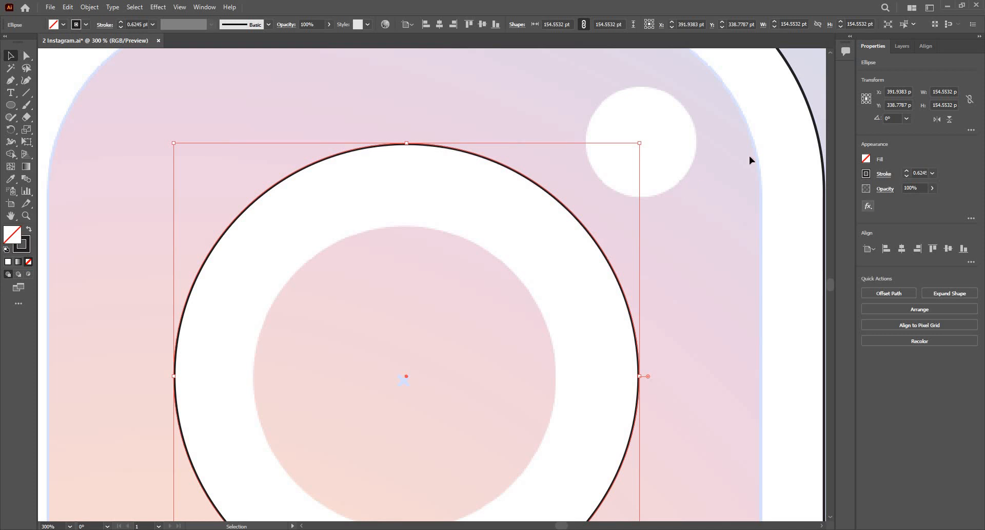
key(ctrl+minus)
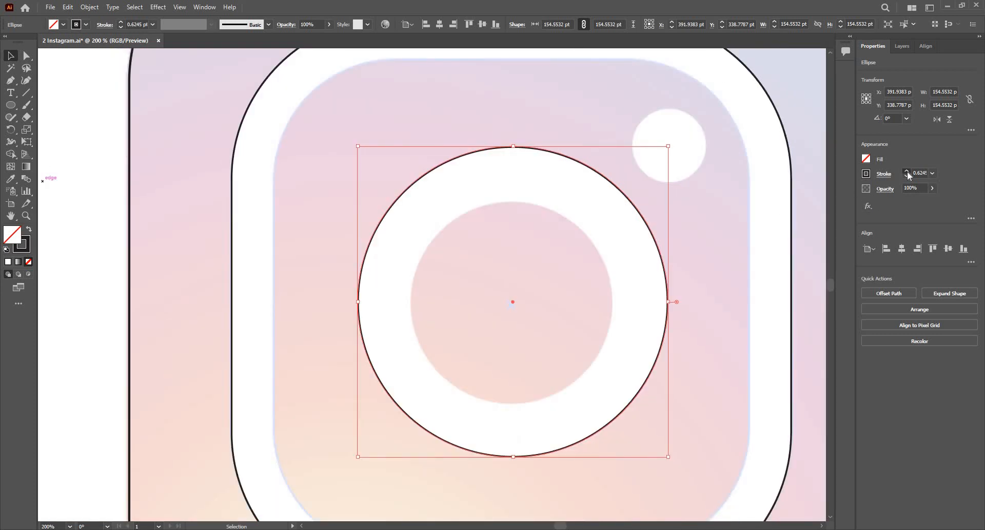
drag(908, 172, 907, 172)
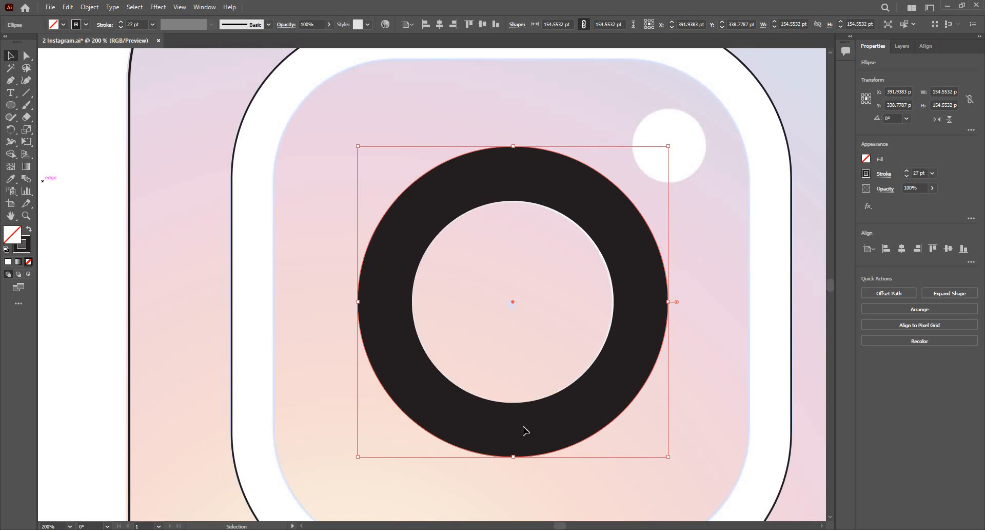
Lower the lens ring's opacity to 43% and nudge it left and down to about X 391.3 pt, Y 339.2 pt over the white ring
key(ctrl+plus)
key(ctrl+plus)
key(ctrl+minus)
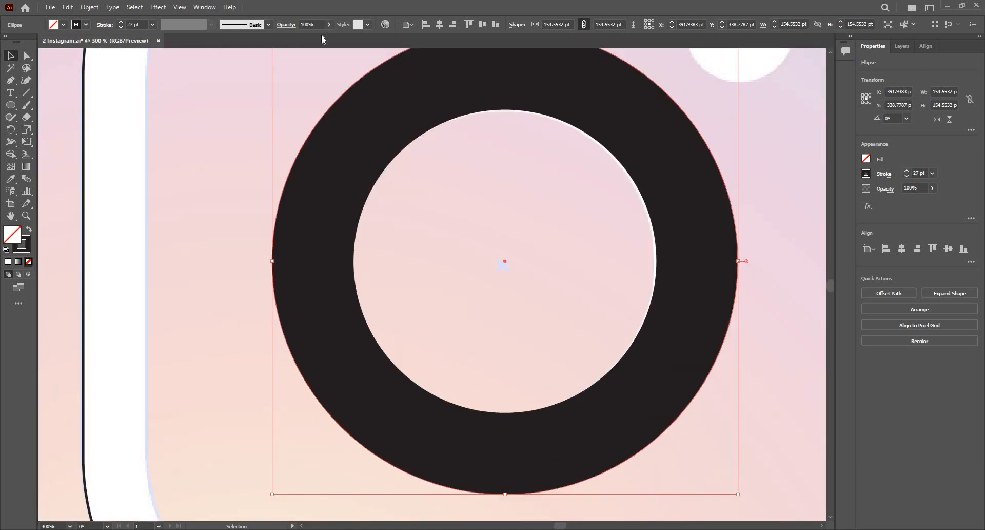
click(329, 24)
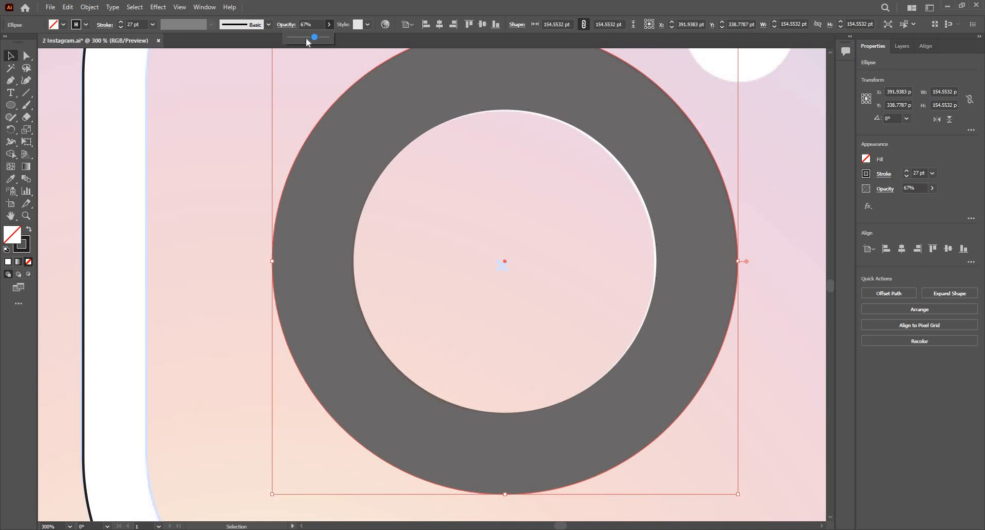
scroll(673, 202, up, 1)
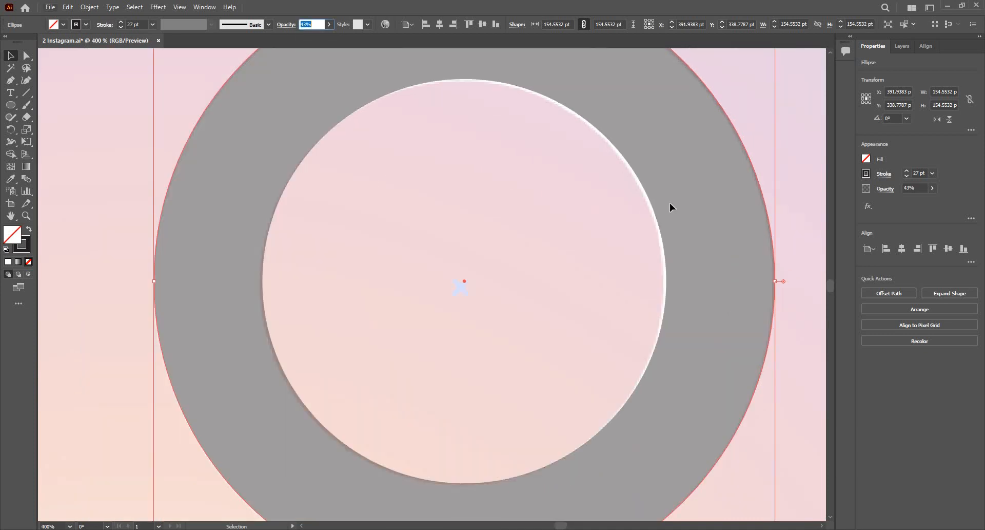
drag(672, 202, 670, 203)
key(Down)
key(Down)
key(Down)
key(Down)
key(Left)
key(Left)
key(Left)
key(Left)
key(Left)
key(Left)
key(Left)
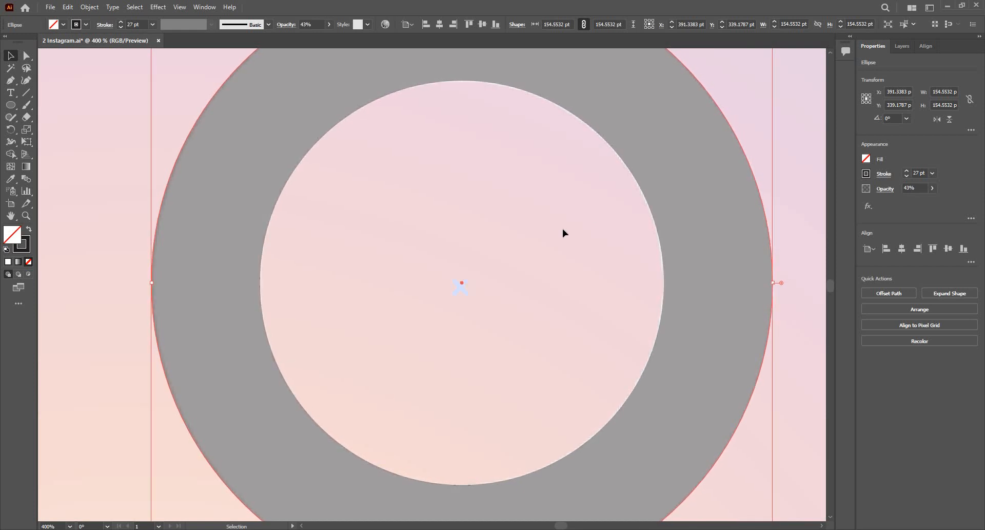
Restore the lens ring's opacity to 100%
scroll(503, 198, down, 2)
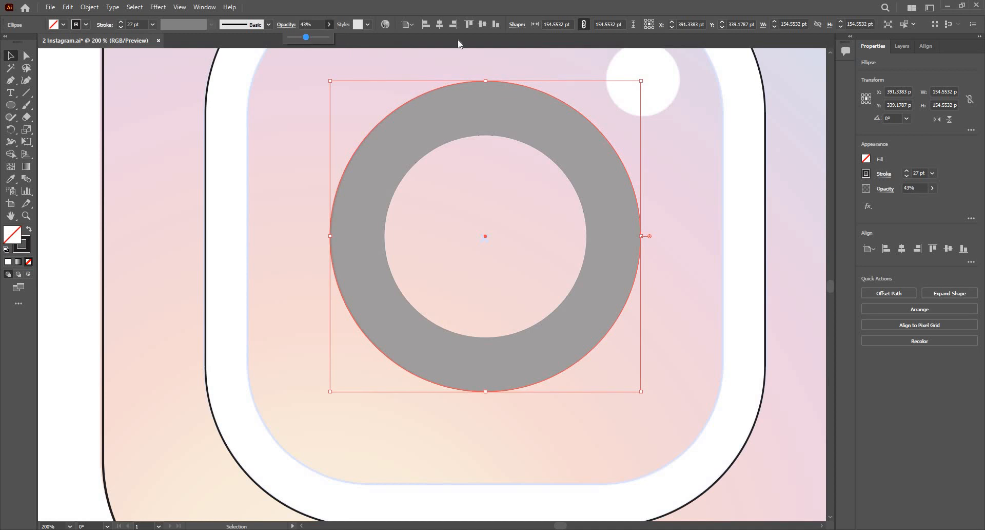
key(ctrl+z)
scroll(441, 157, down, 2)
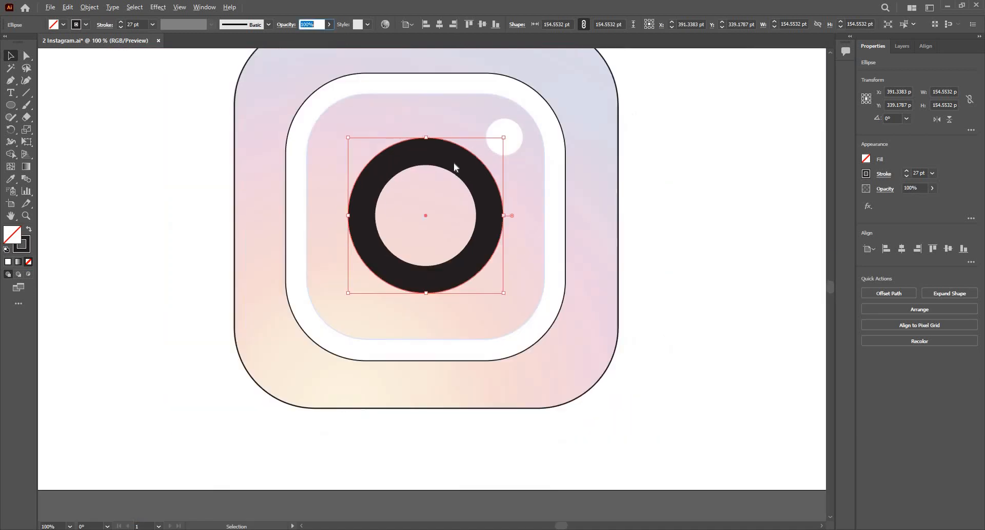
Set the inner rounded rectangle's stroke weight to 21 pt to cover the white camera frame
scroll(457, 159, up, 1)
click(495, 181)
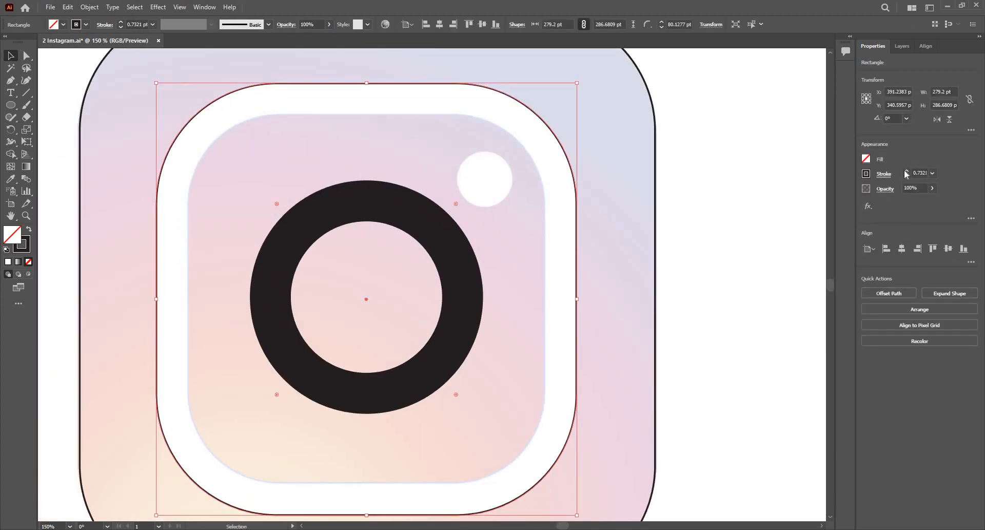
click(906, 171)
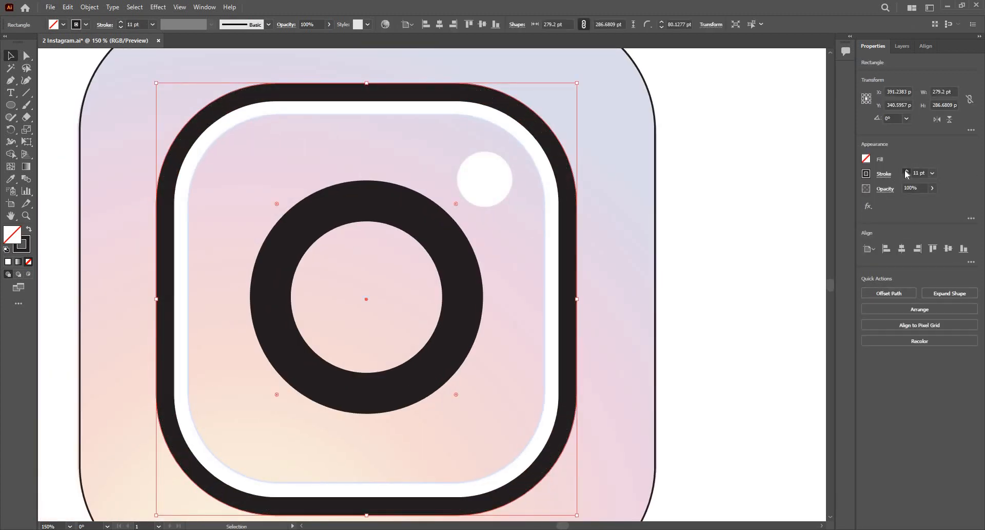
click(905, 172)
click(905, 172)
click(906, 172)
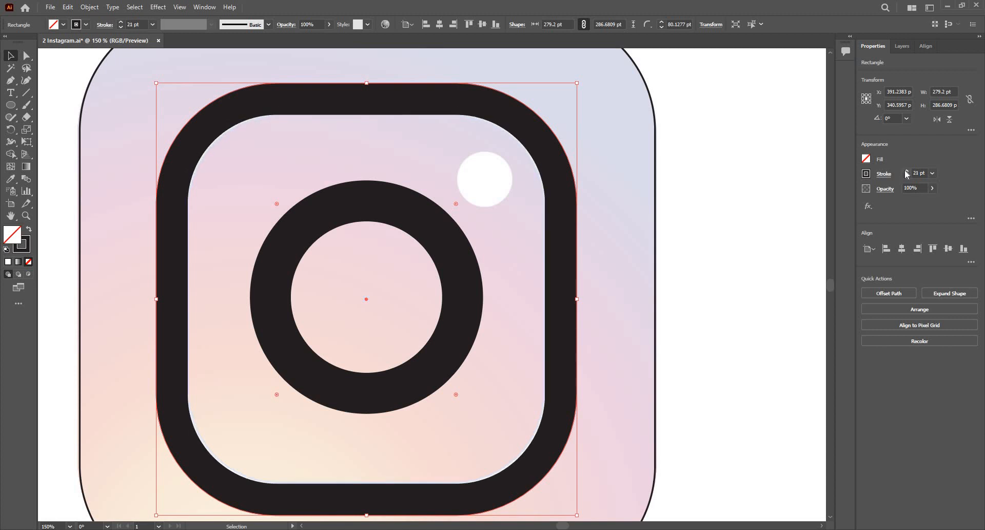
Increase the inner rounded rectangle's stroke weight to 22 pt to cover the white camera frame fully
click(906, 171)
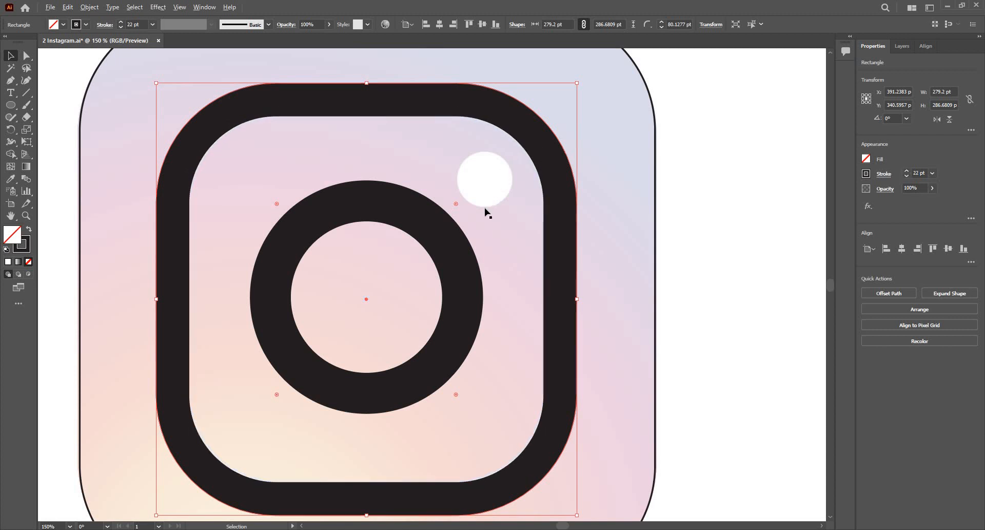
scroll(489, 156, down, 2)
scroll(490, 208, up, 2)
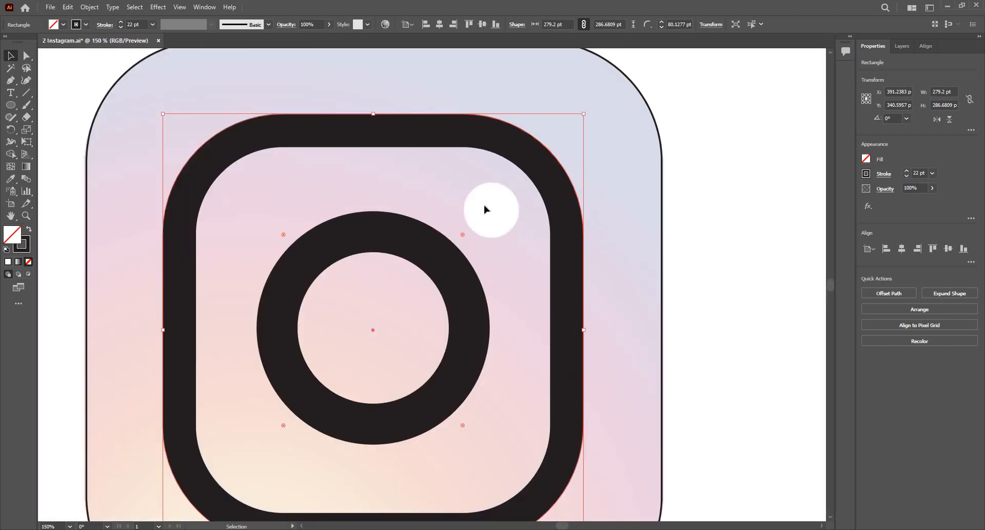
Draw a circle about 34.6 pt in diameter from the centre of the reference logo's small white dot
scroll(530, 232, up, 1)
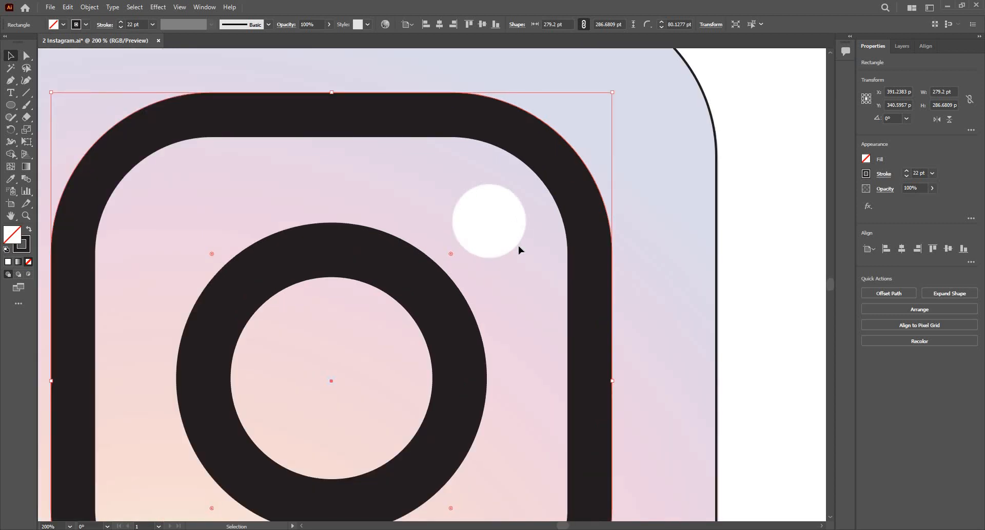
click(11, 106)
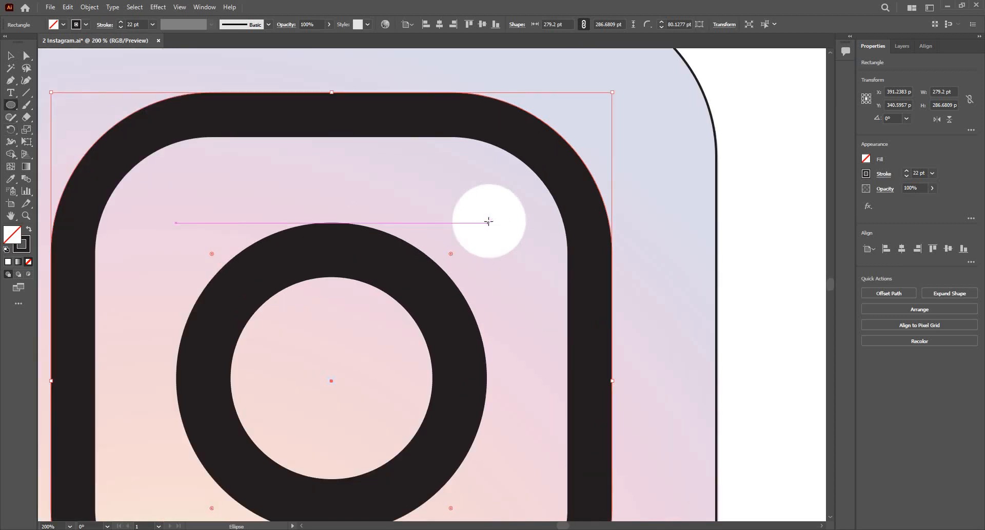
drag(488, 221, 488, 188)
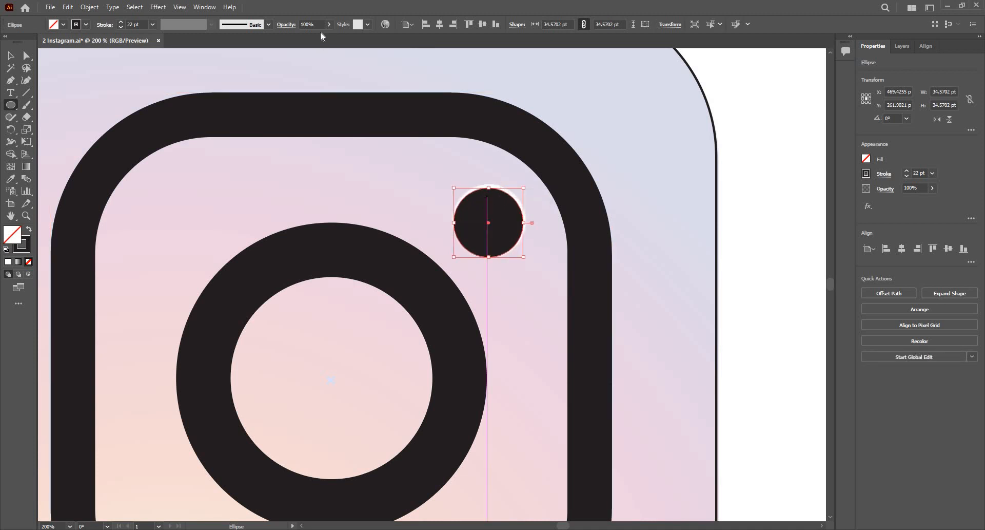
Lower the small circle's opacity to 61% and enlarge it to about 36.3 pt to match the white dot beneath
key(ctrl+equal)
key(ctrl+equal)
click(329, 24)
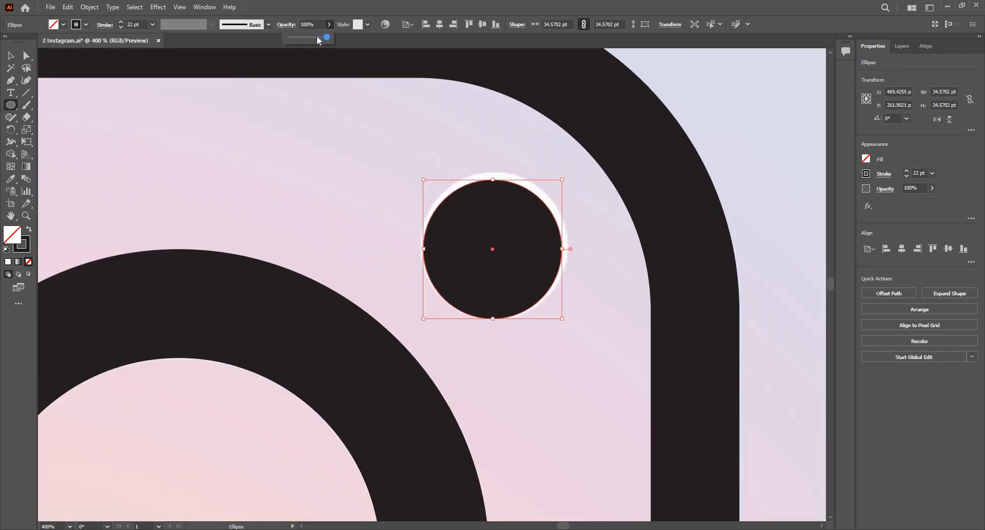
drag(318, 38, 313, 38)
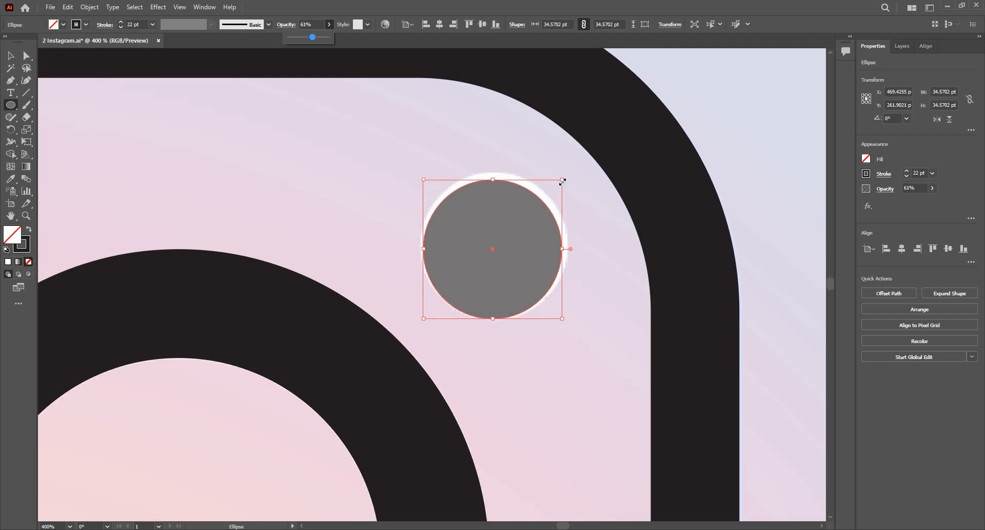
drag(563, 178, 567, 174)
scroll(348, 153, up, 2)
drag(371, 152, 367, 149)
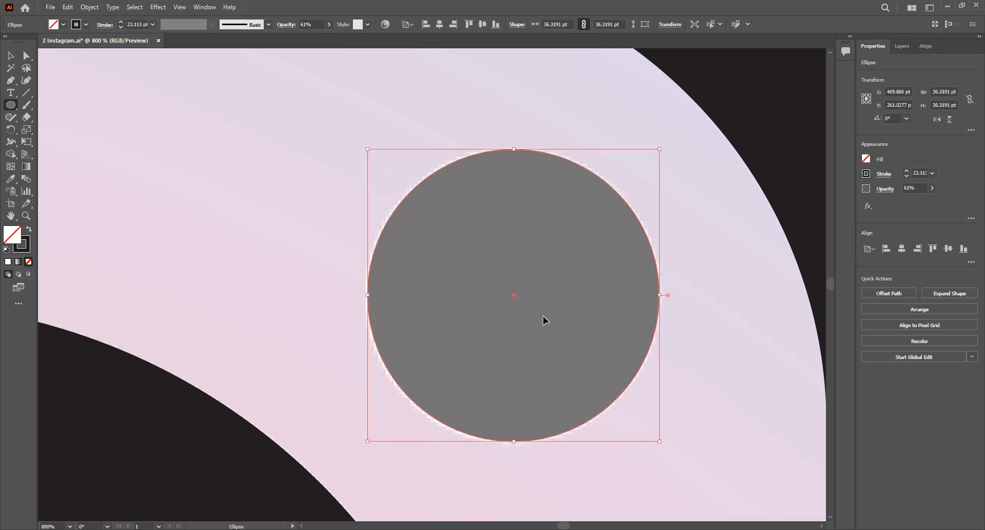
Scale the small circle about its centre to about 36.8 pt and restore its opacity to 100%
key(v)
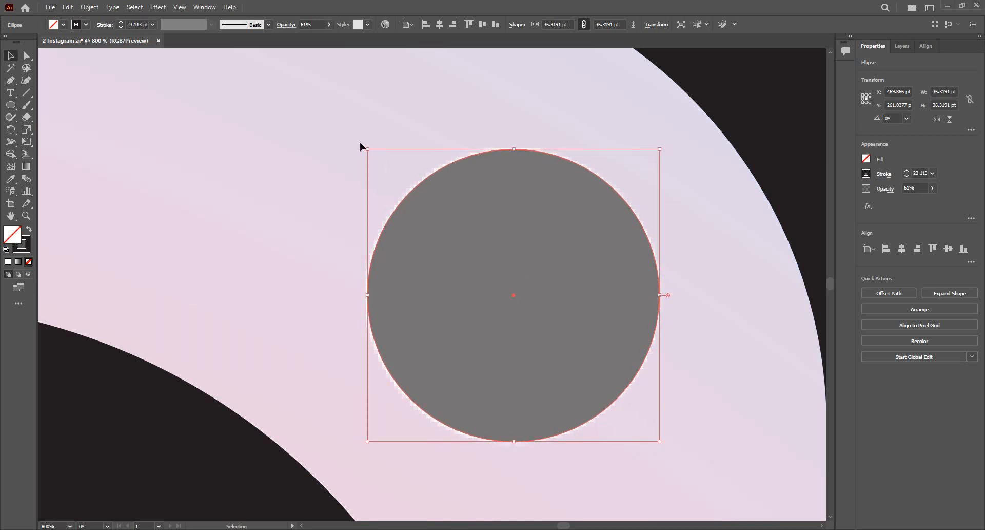
key(shift)
drag(367, 441, 366, 444)
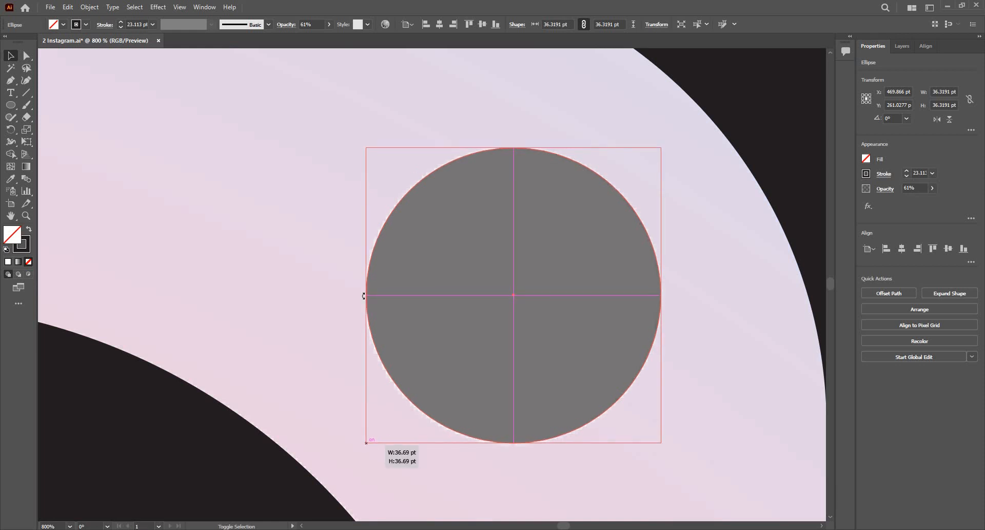
click(329, 24)
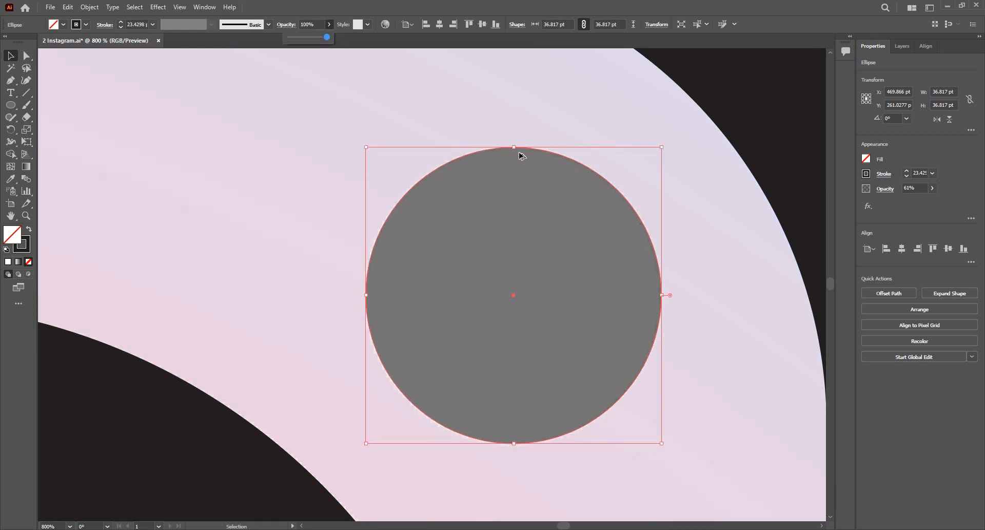
scroll(519, 153, down, 5)
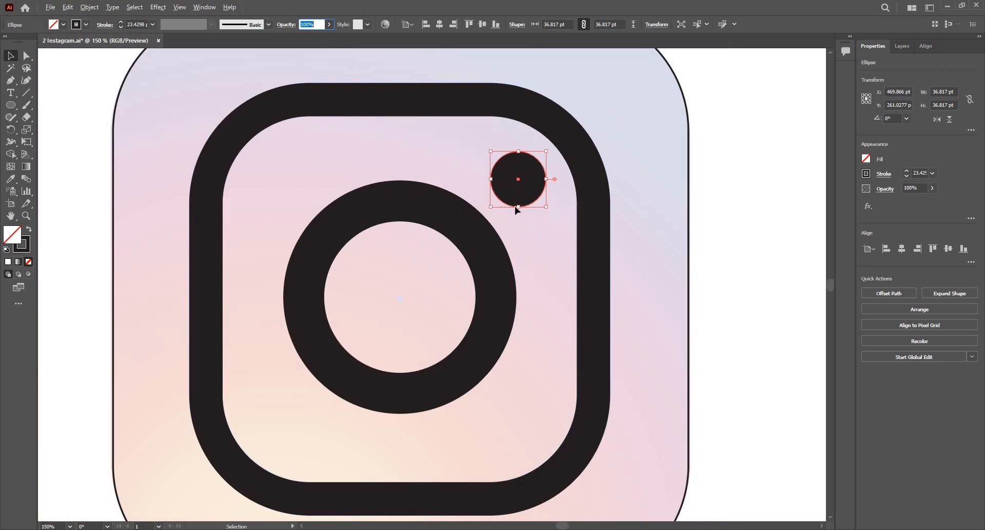
scroll(516, 205, down, 4)
scroll(501, 149, up, 2)
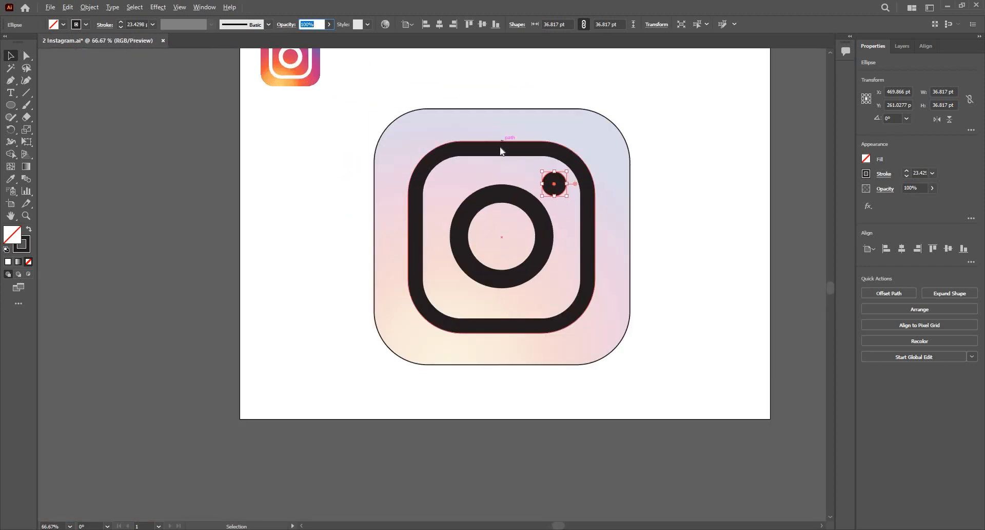
Sample the faded overlay's appearance onto the small circle with the Eyedropper, applying a white fill, no stroke and 23% opacity
click(528, 220)
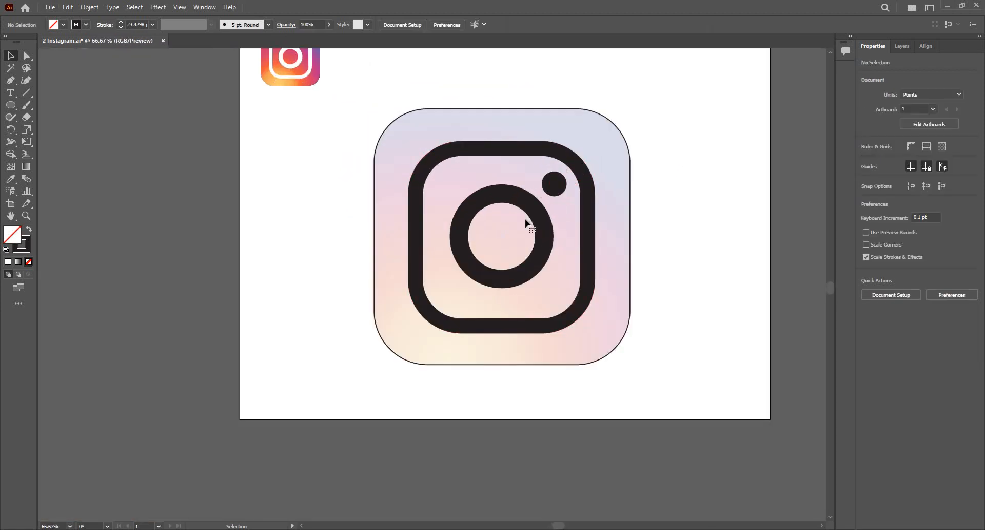
scroll(528, 220, up, 2)
click(526, 223)
key(i)
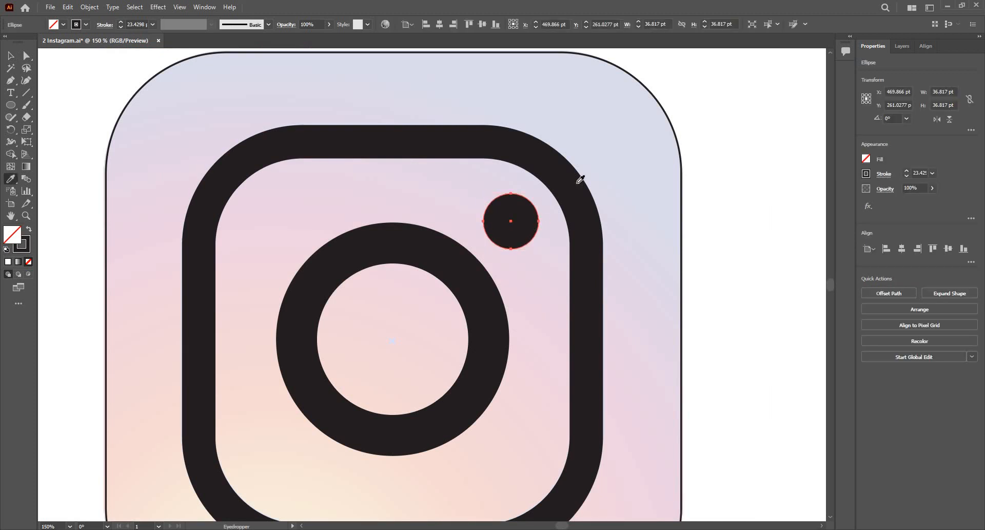
click(580, 180)
Set the stroke colour of both the lens ring and the inner rounded rectangle to white (FFFFFF)
key(v)
click(343, 273)
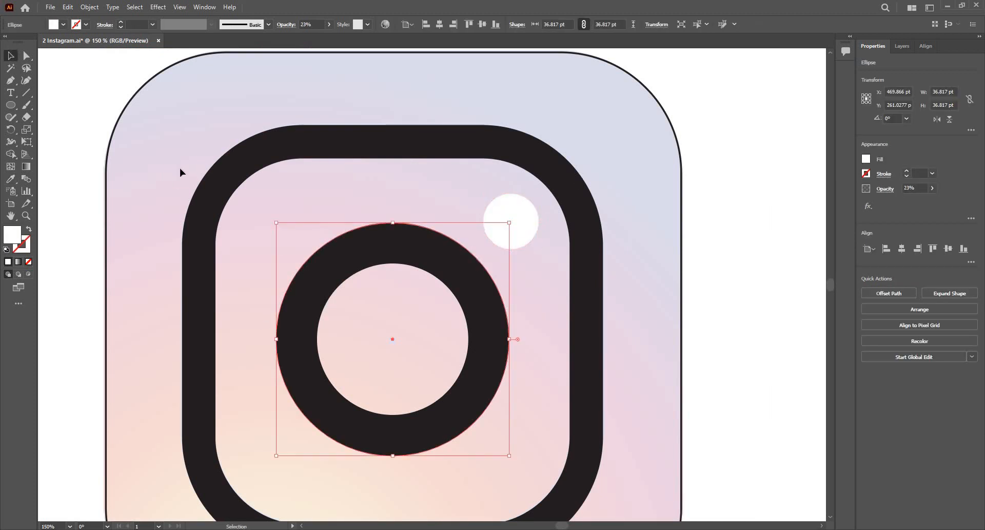
click(25, 248)
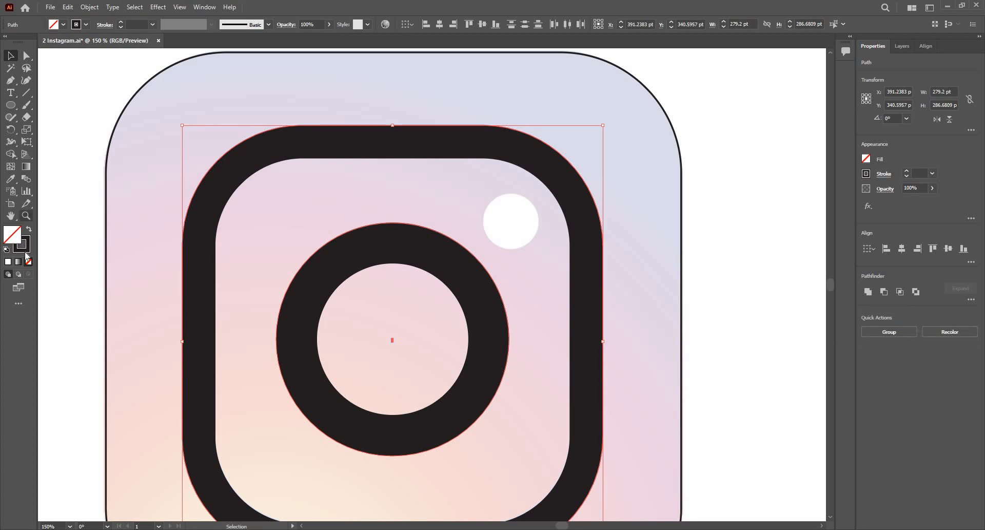
key(F6)
click(728, 184)
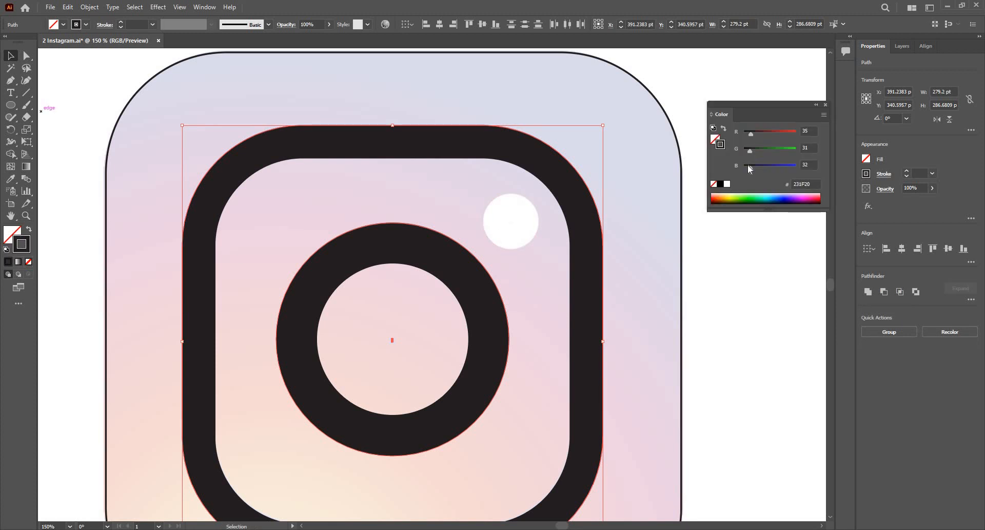
click(826, 105)
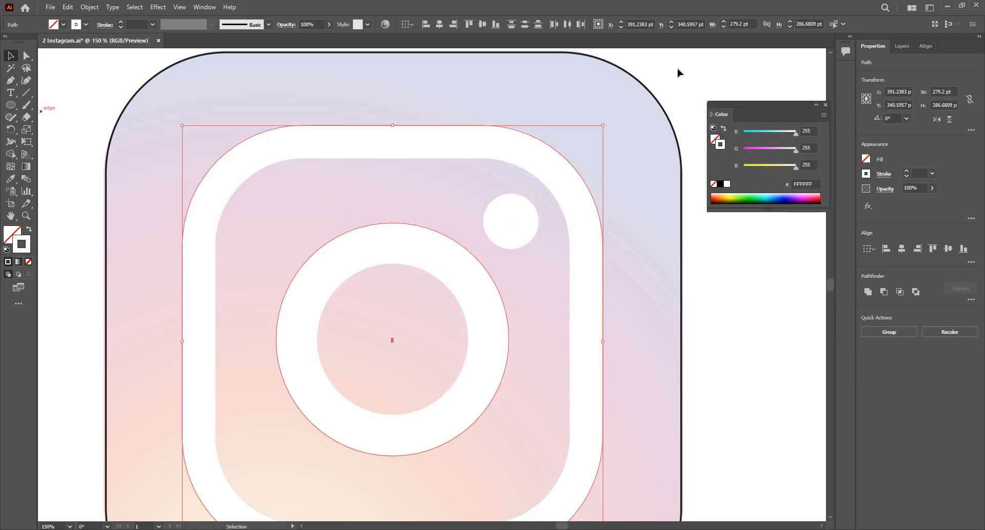
Fill the outer rounded rectangle with the default white-to-black linear gradient, remove its stroke, and deselect it
click(621, 75)
click(622, 72)
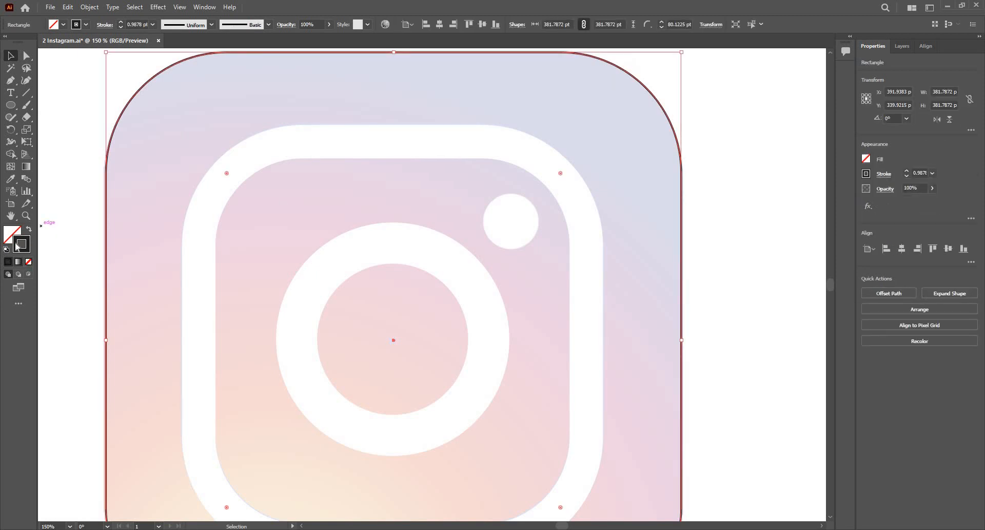
click(19, 262)
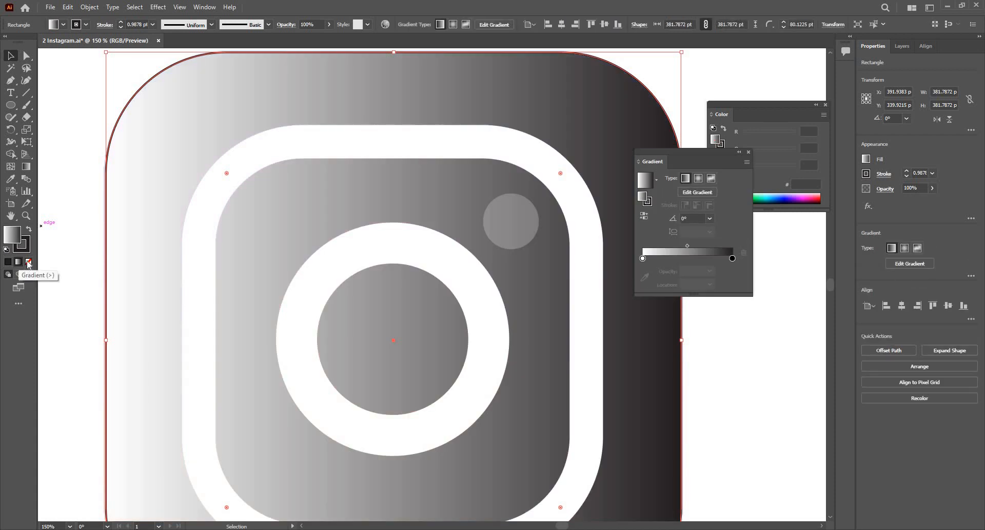
key(x)
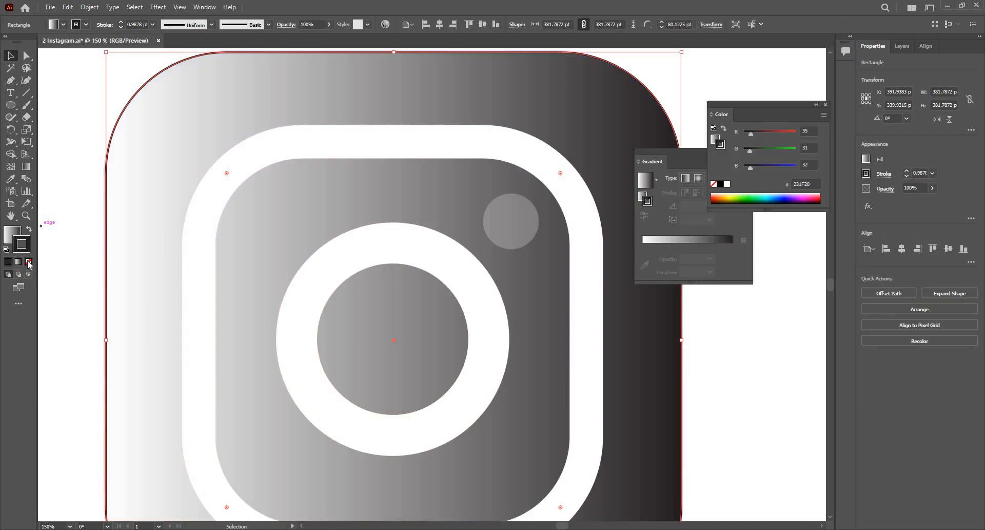
click(28, 262)
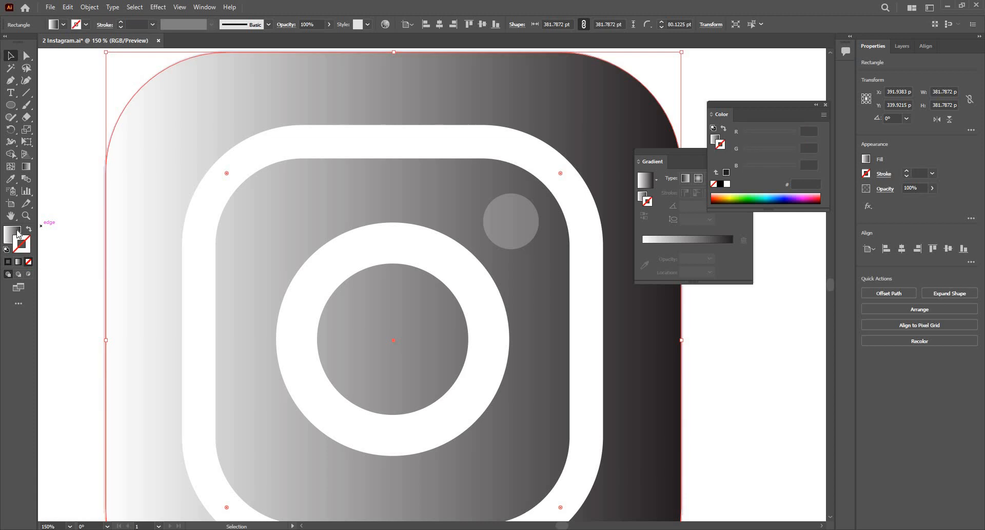
key(ctrl+shift+a)
Examine the small reference logo up close to see how its background colours blend from corner to corner
key(ctrl+0)
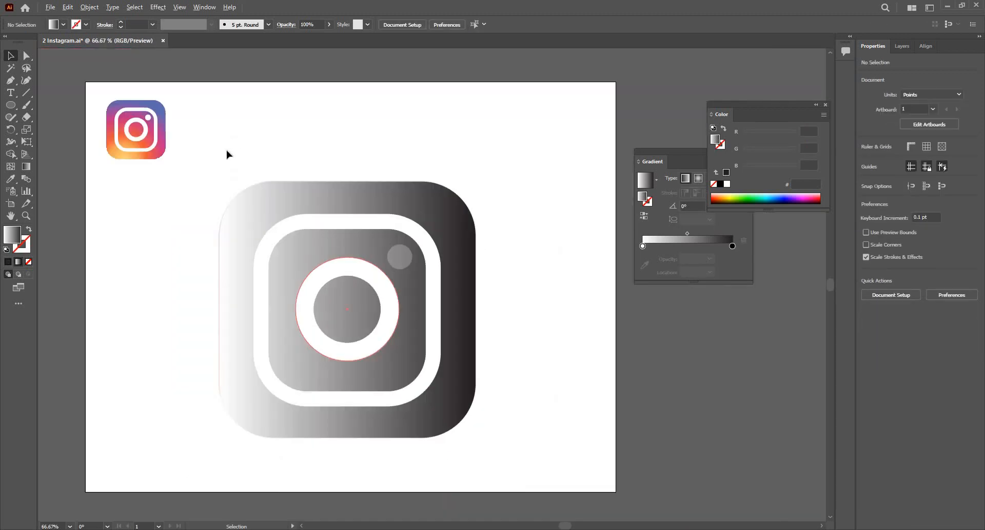
scroll(154, 159, up, 1)
drag(145, 129, 260, 197)
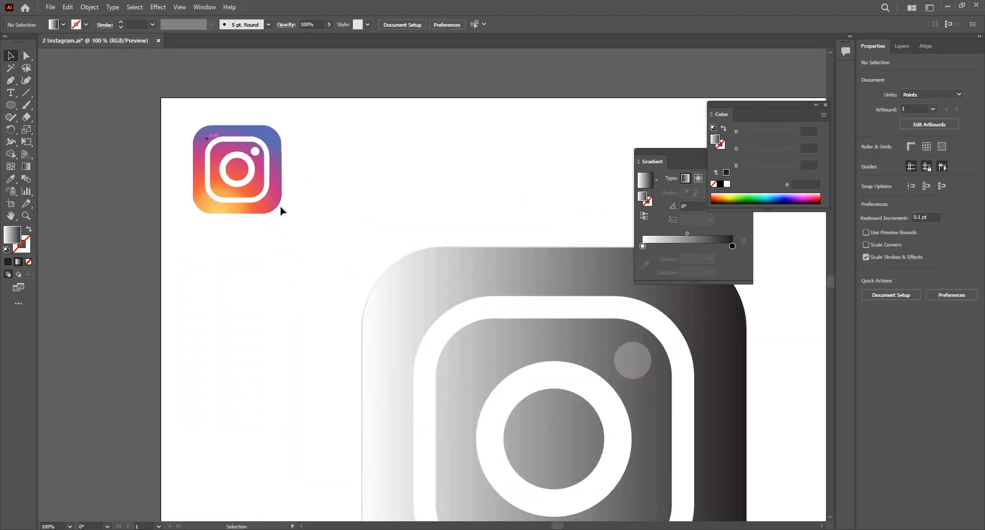
scroll(220, 161, up, 2)
scroll(197, 233, down, 1)
scroll(197, 234, right, 1)
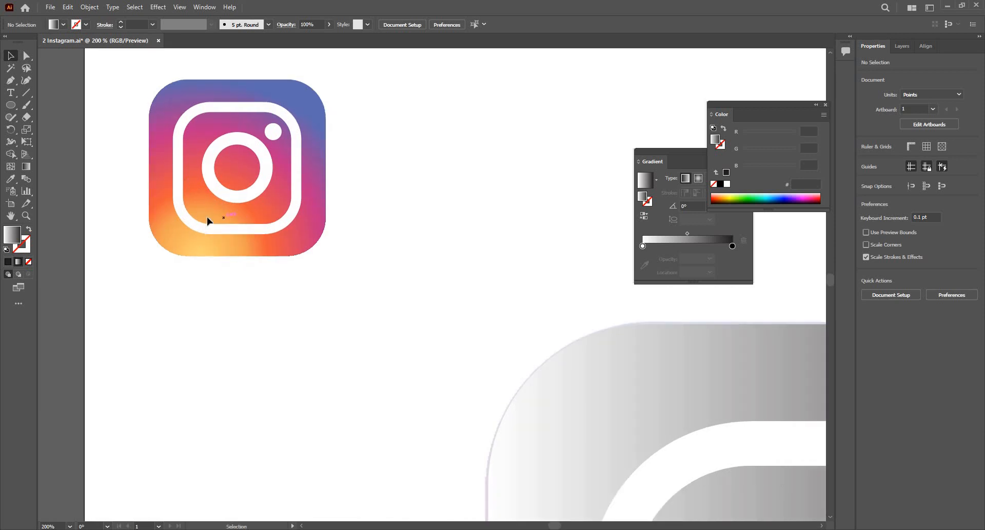
scroll(225, 230, up, 1)
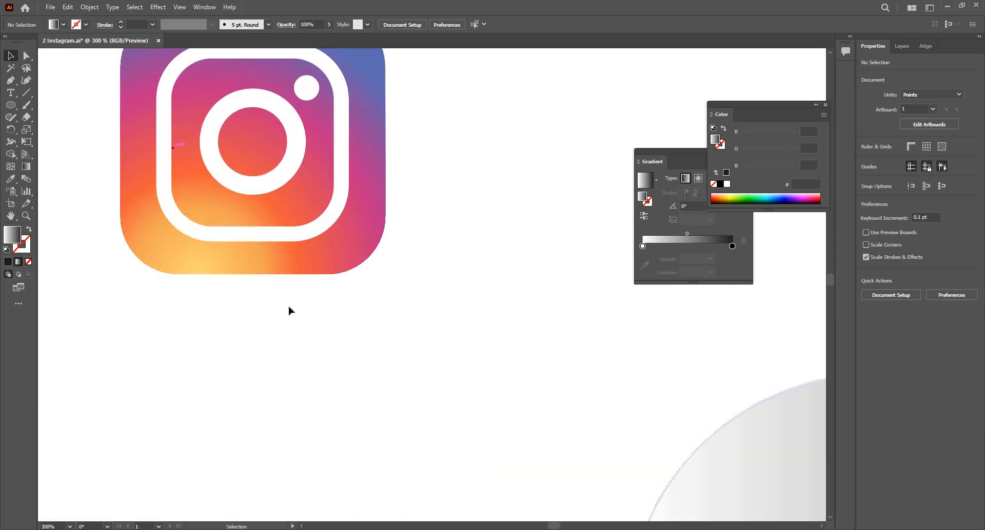
drag(191, 128, 176, 199)
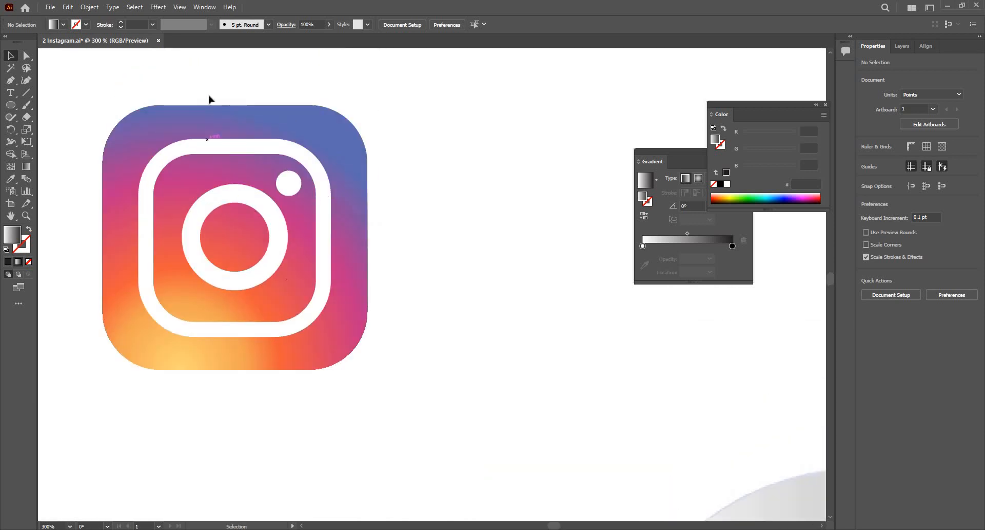
scroll(208, 99, down, 2)
scroll(184, 220, up, 1)
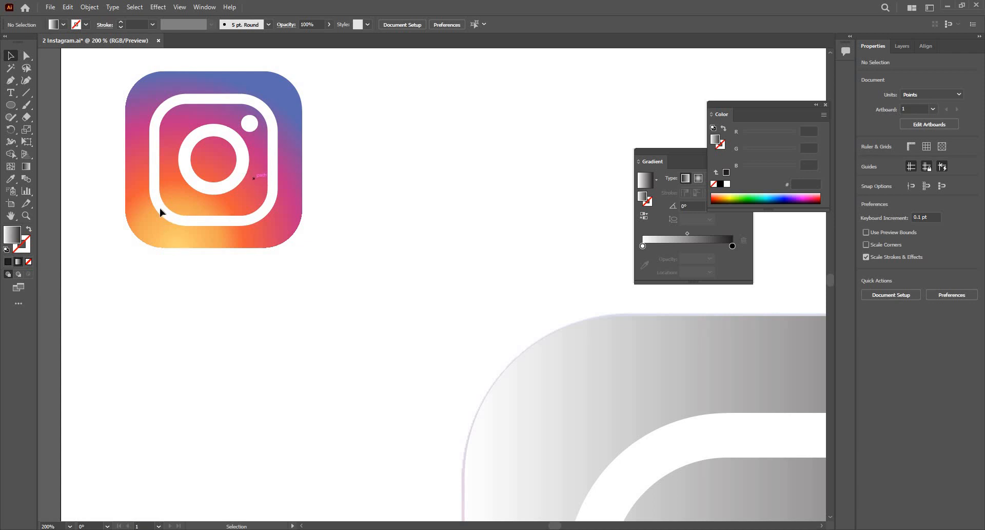
scroll(78, 72, down, 3)
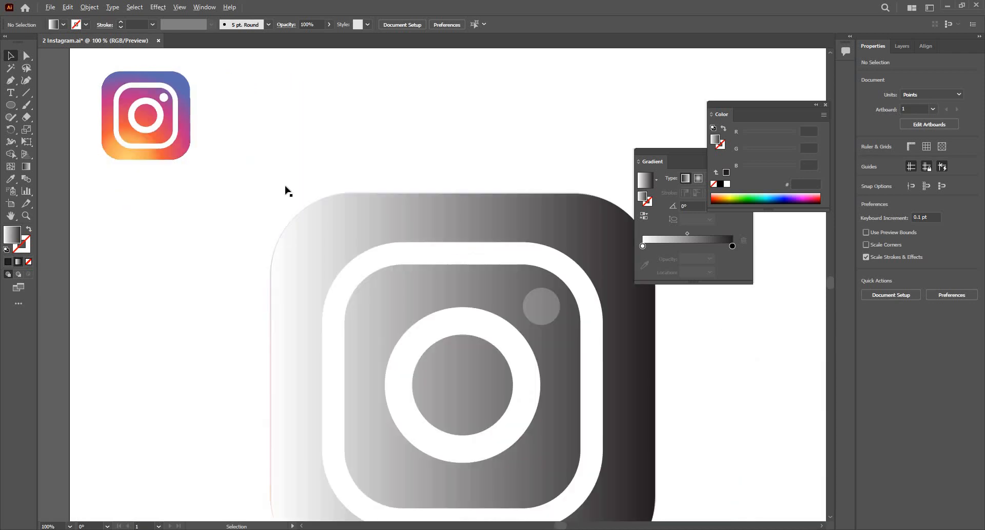
Change the outer rounded rectangle's gradient type to radial
click(208, 211)
scroll(152, 185, up, 1)
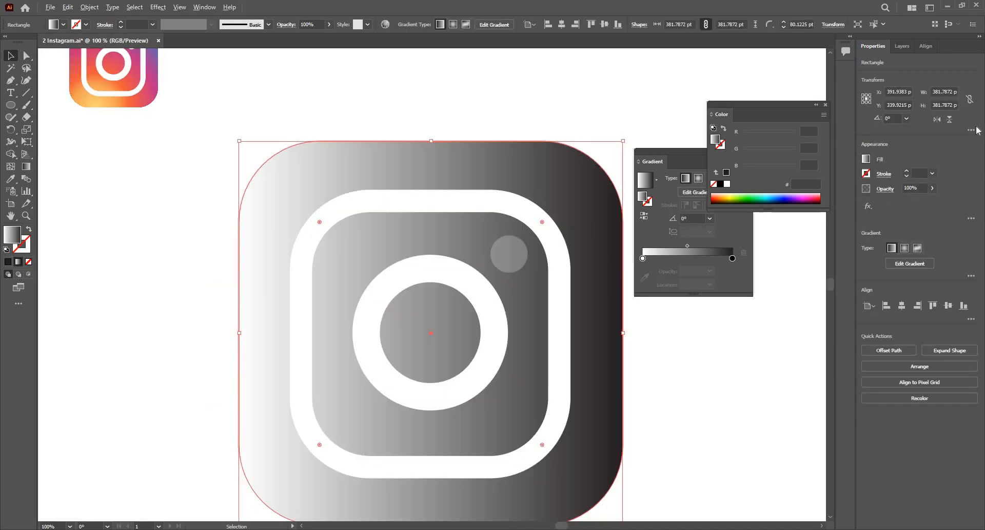
click(825, 105)
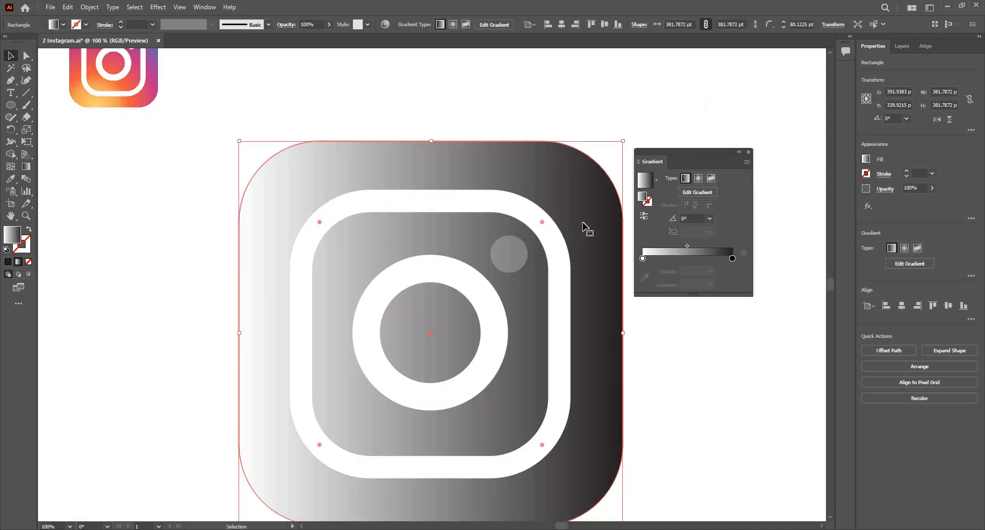
click(699, 180)
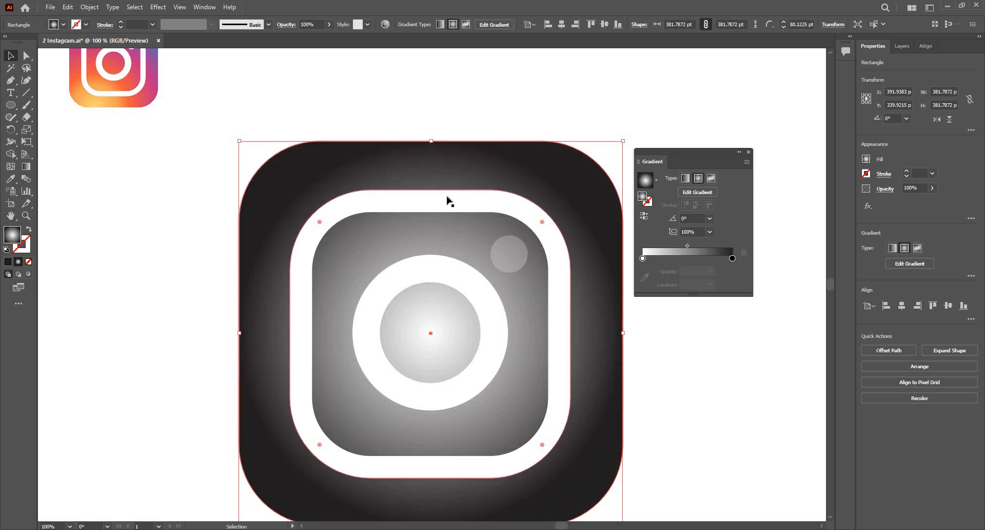
Redirect the radial gradient with the Gradient tool so it starts at the shape's lower-left corner and ends near its upper-right corner
scroll(491, 138, down, 2)
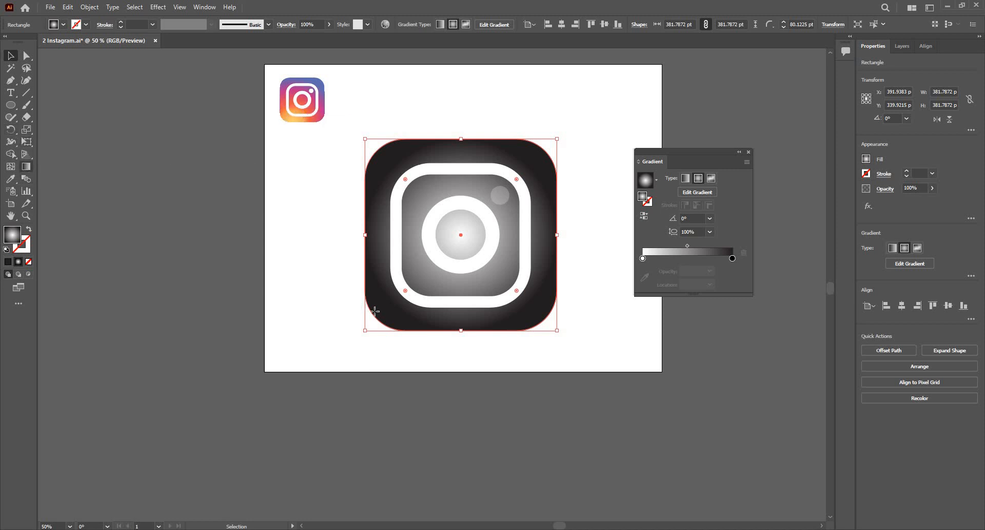
key(g)
drag(380, 314, 511, 185)
drag(533, 162, 538, 156)
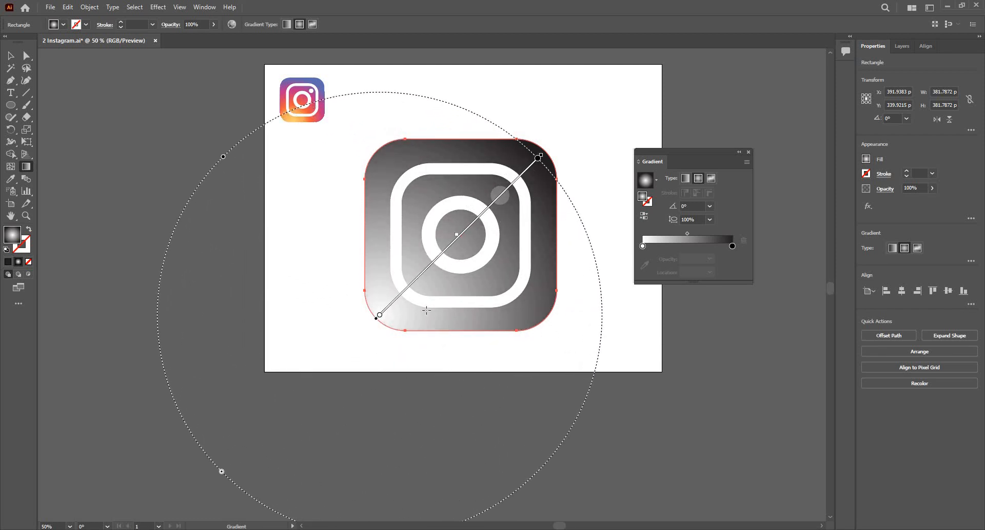
Redraw the radial gradient at a steeper angle from lower left to upper right, and colour its starting stop with the reference logo's light yellow-orange
mouse_move(393, 331)
mouse_down()
mouse_move(468, 255)
mouse_move(536, 151)
mouse_up()
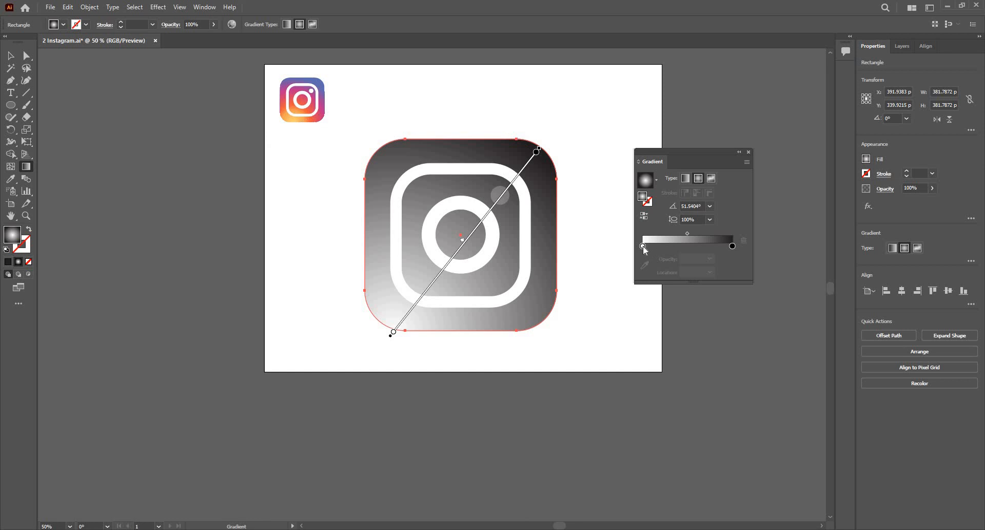
click(643, 247)
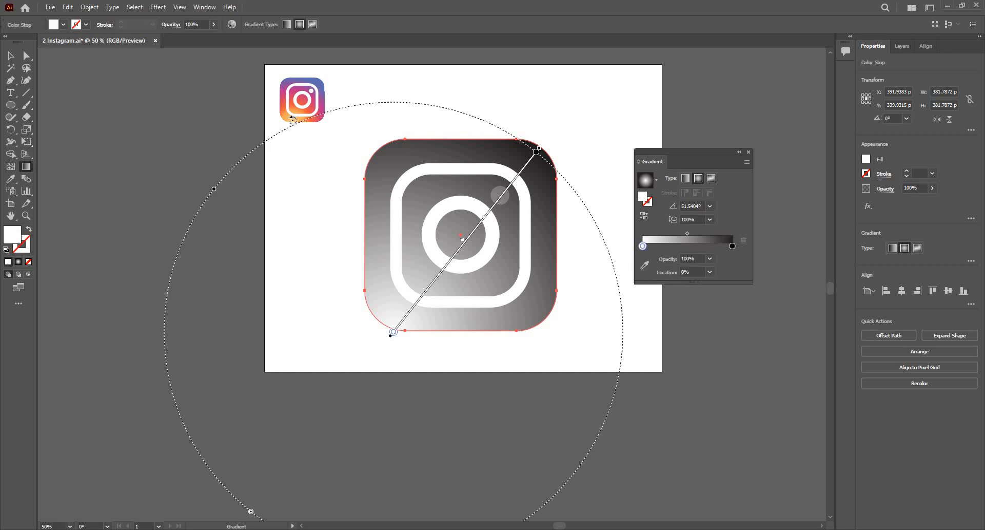
scroll(268, 169, up, 1)
scroll(350, 157, up, 2)
drag(350, 157, 367, 281)
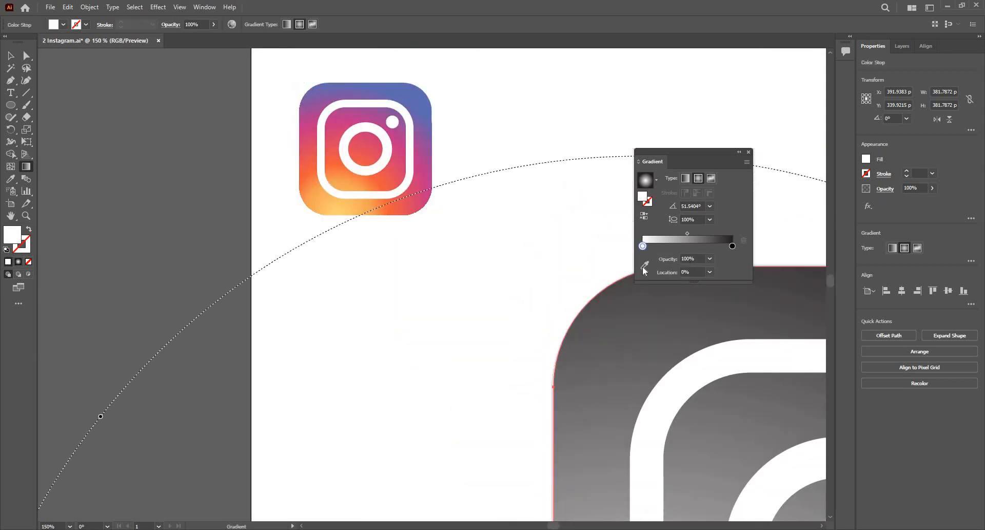
click(644, 266)
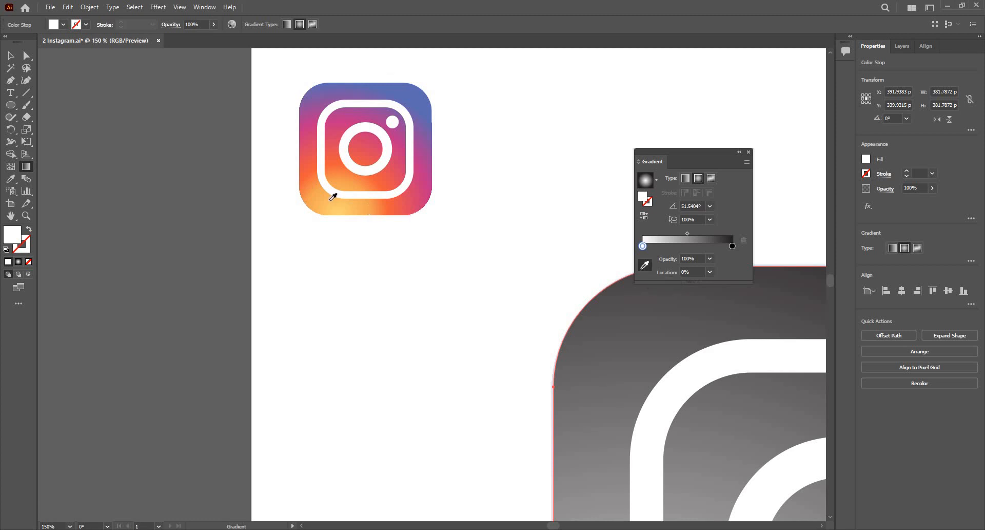
click(300, 198)
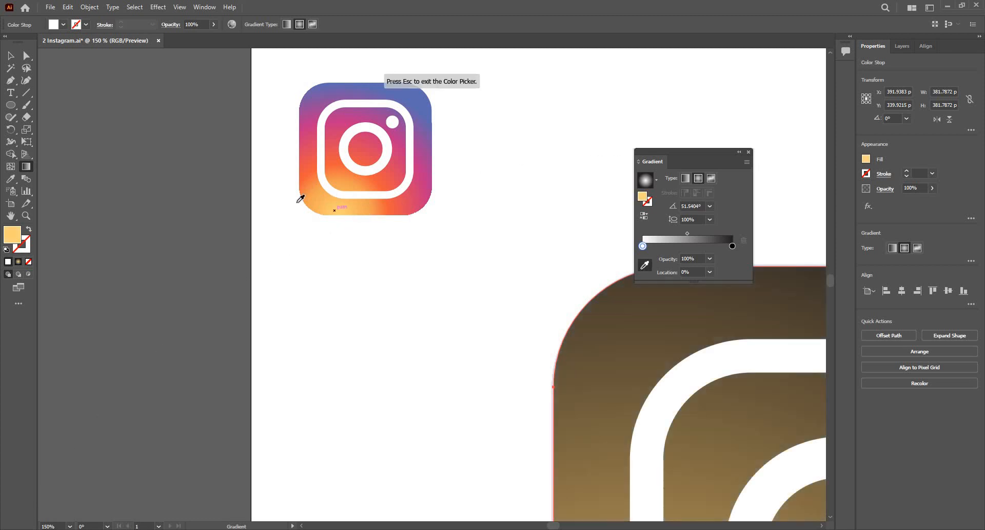
Add a middle colour stop at about 47% and colour the gradient's end stop with the blue sampled from the reference logo
scroll(300, 198, down, 2)
click(682, 246)
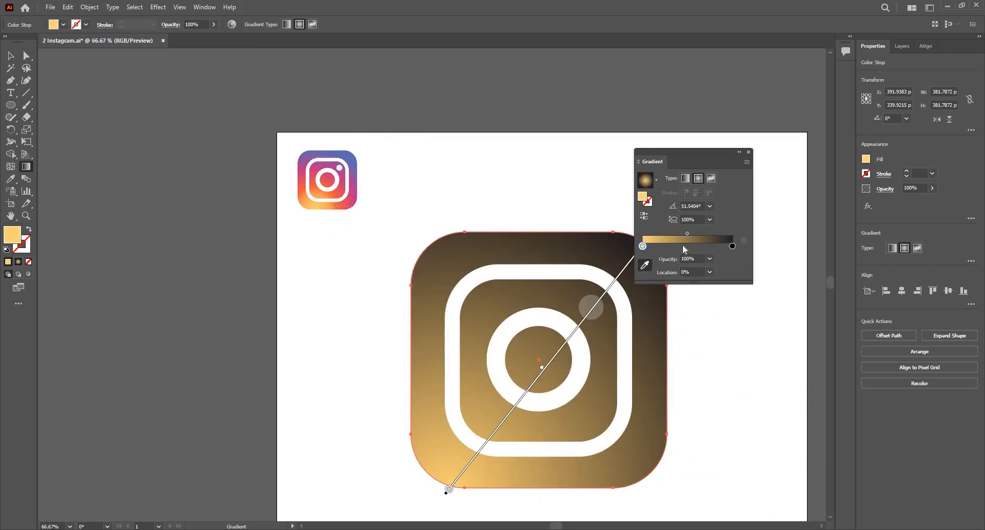
drag(684, 244, 687, 245)
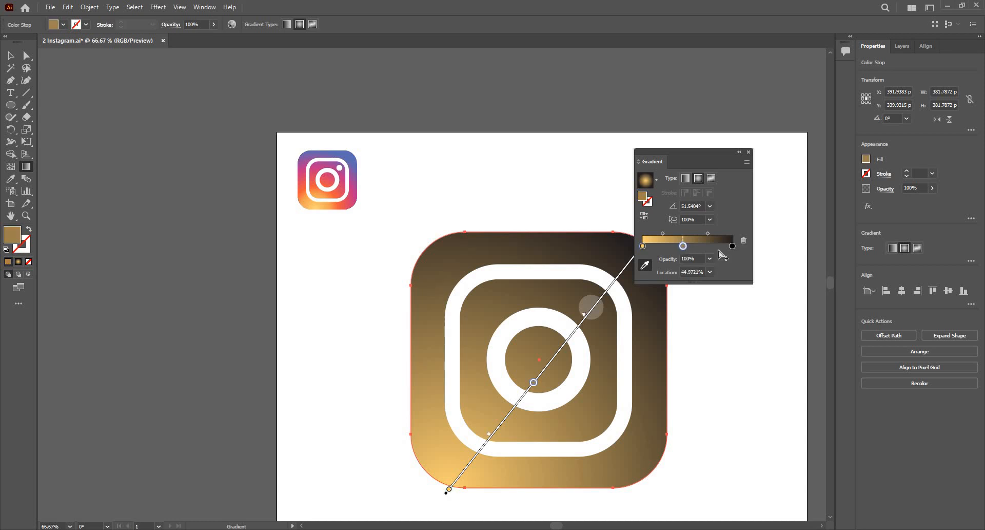
click(644, 270)
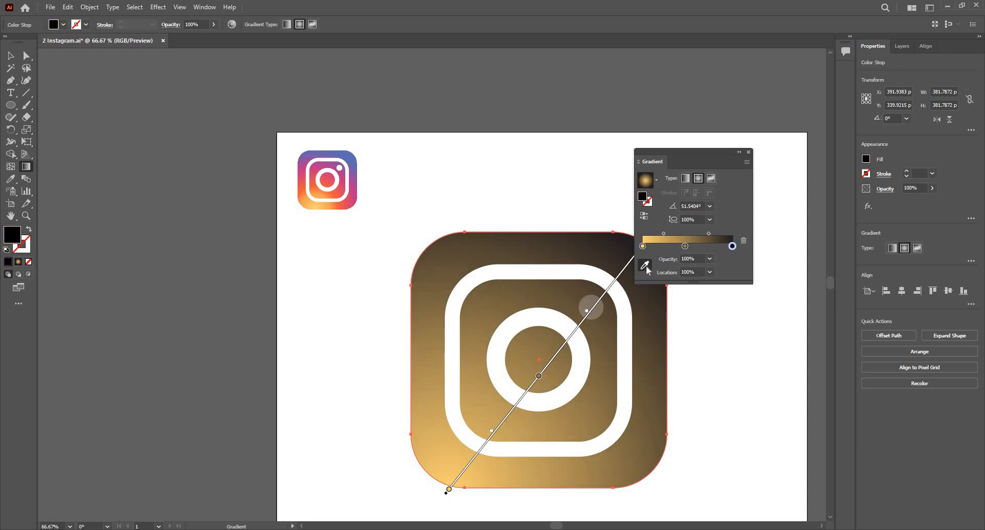
scroll(385, 185, up, 4)
click(373, 179)
scroll(657, 258, down, 5)
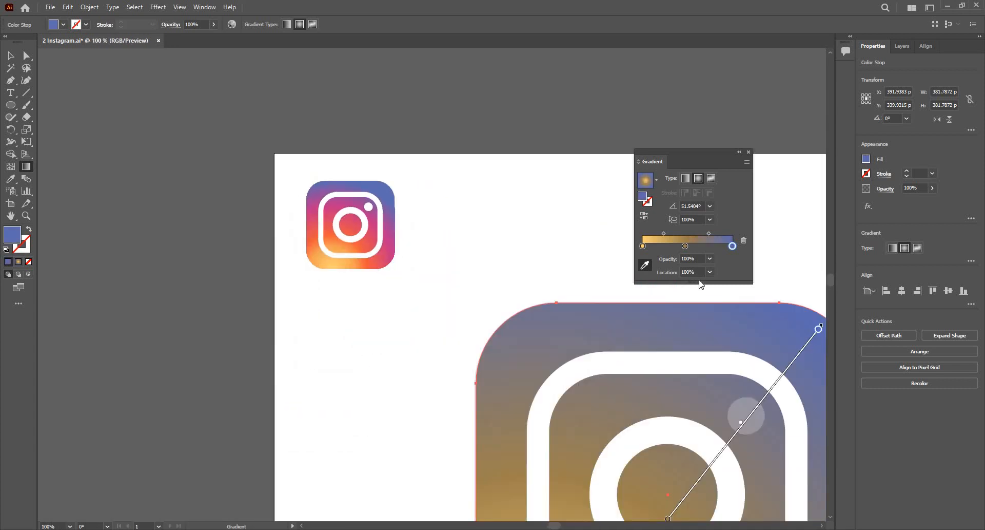
Colour the gradient's middle stop with the pinkish red sampled from the reference logo's right side
click(685, 247)
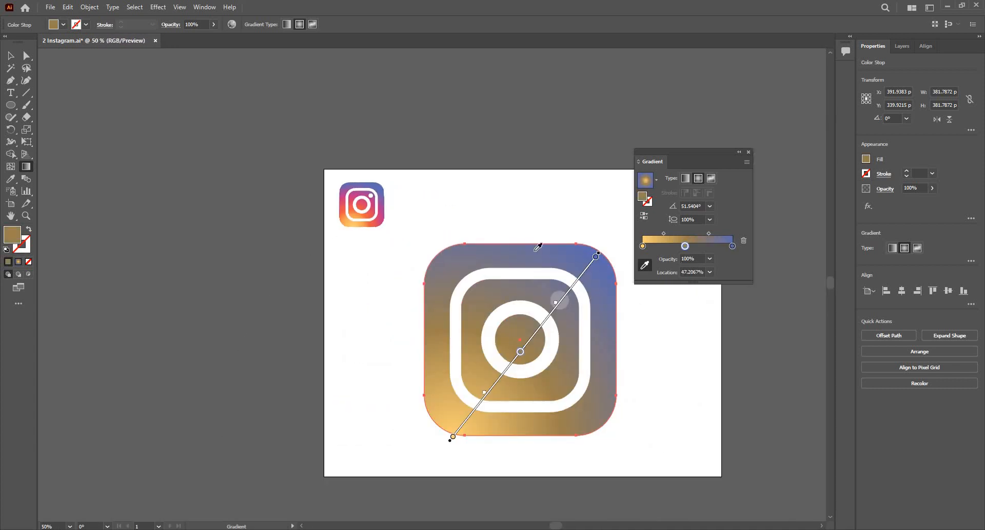
scroll(389, 212, up, 2)
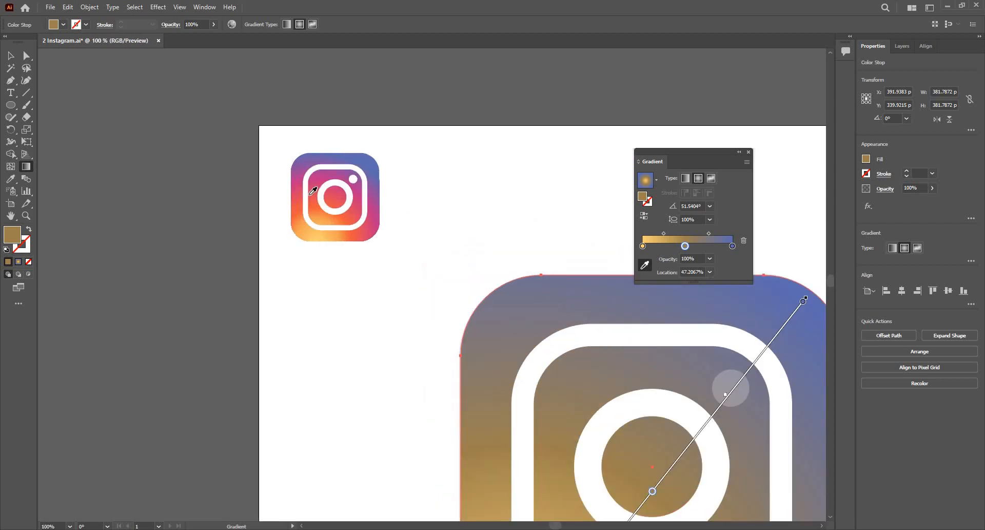
scroll(309, 196, up, 2)
scroll(341, 205, down, 3)
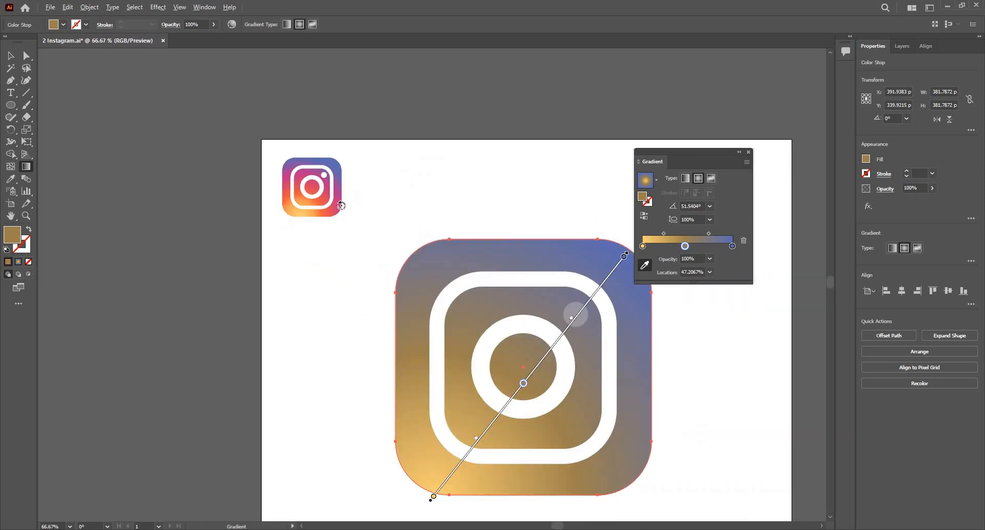
scroll(339, 203, up, 2)
click(320, 188)
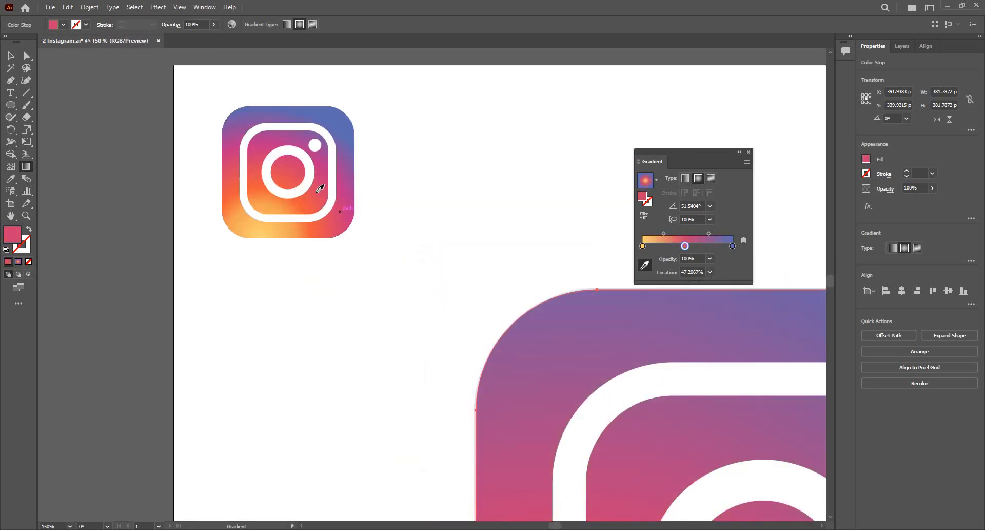
scroll(320, 188, down, 2)
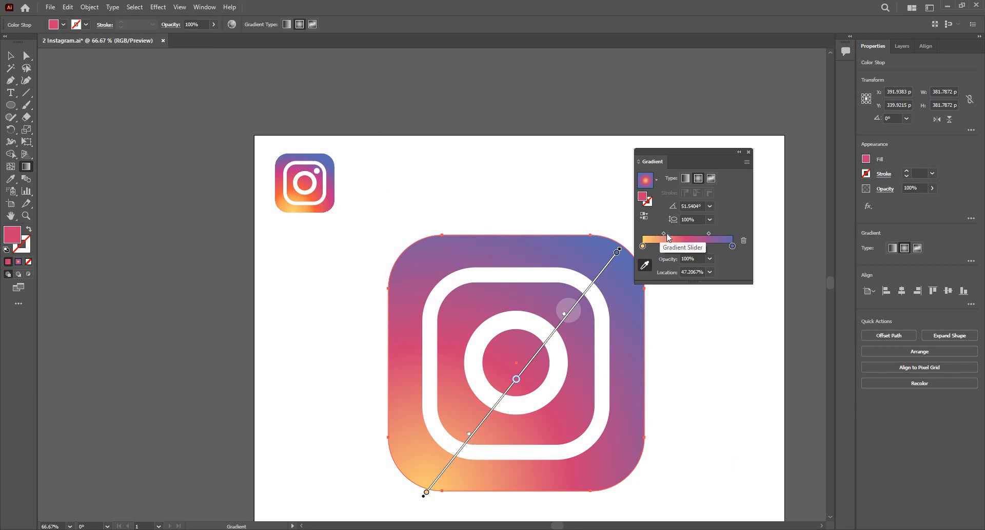
Move the middle pink stop to about 54% and set the yellow-to-pink midpoint to about 59%
drag(666, 233, 670, 232)
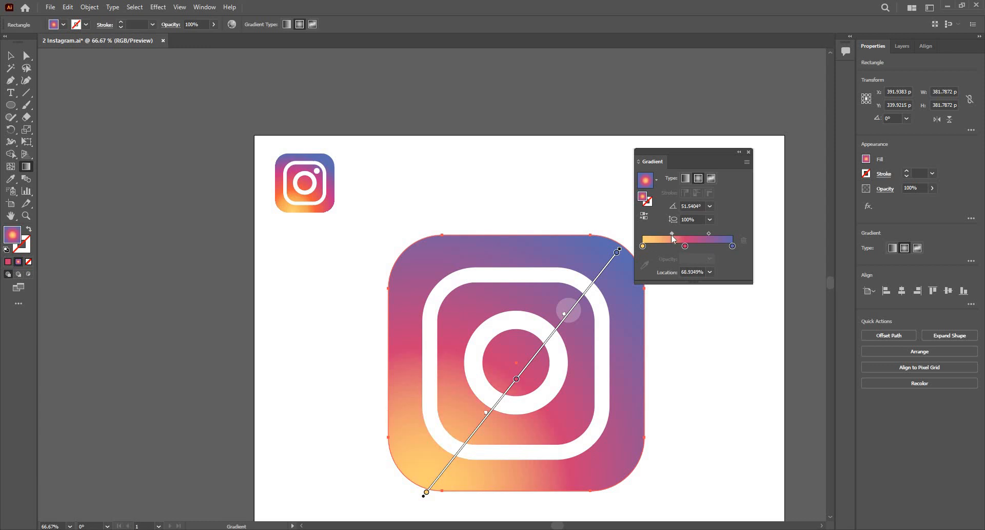
click(686, 246)
drag(690, 247, 696, 246)
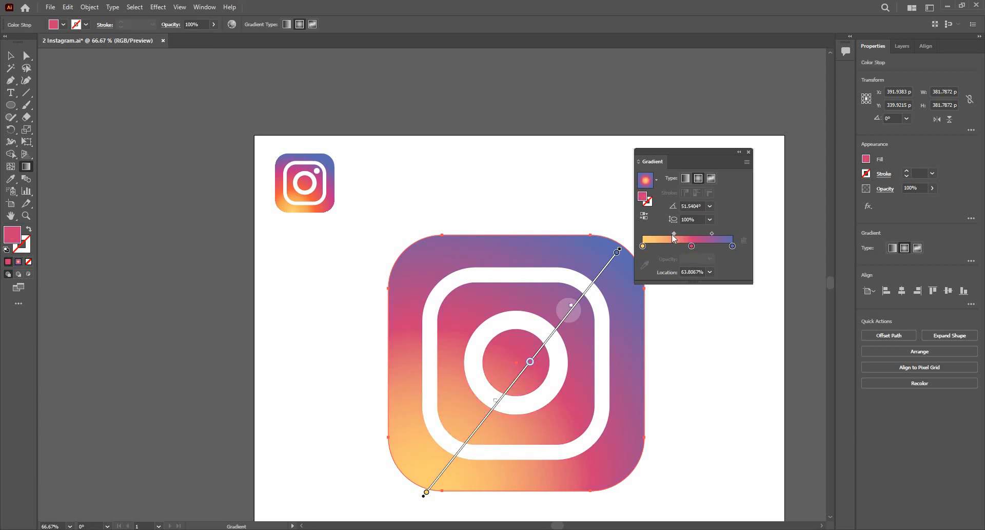
click(672, 234)
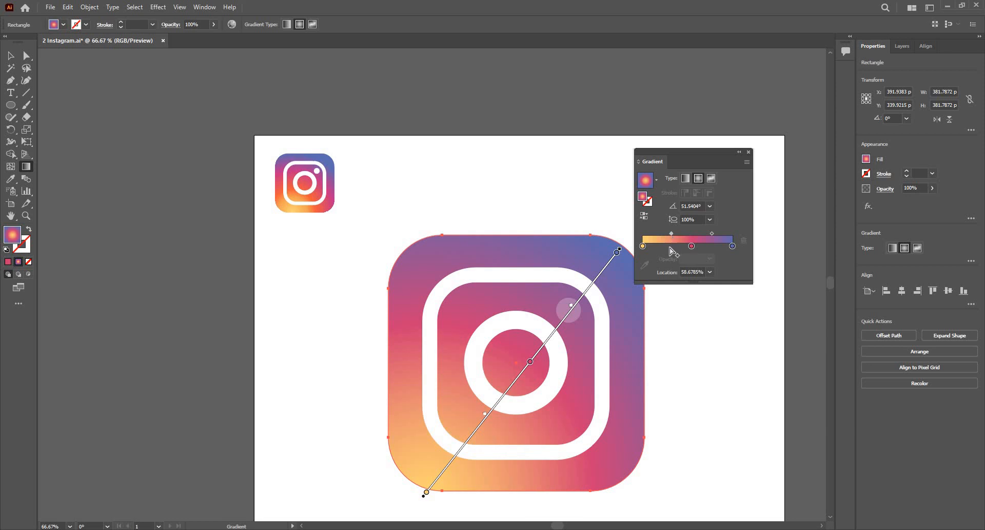
Move the yellow starting stop to about 7% and extend the gradient's end slightly farther into the upper-right corner
click(426, 492)
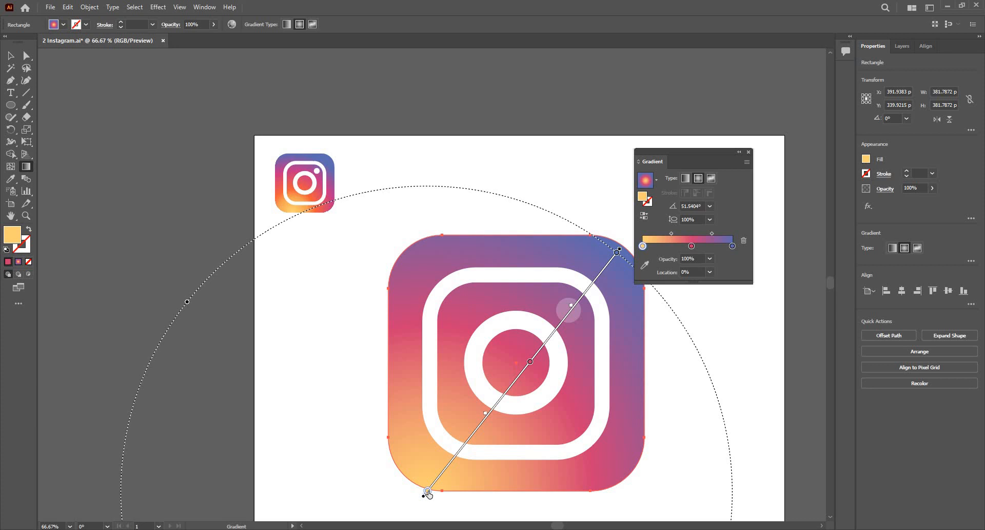
mouse_move(428, 492)
mouse_down()
mouse_move(442, 478)
mouse_move(428, 506)
mouse_up()
key(ctrl+z)
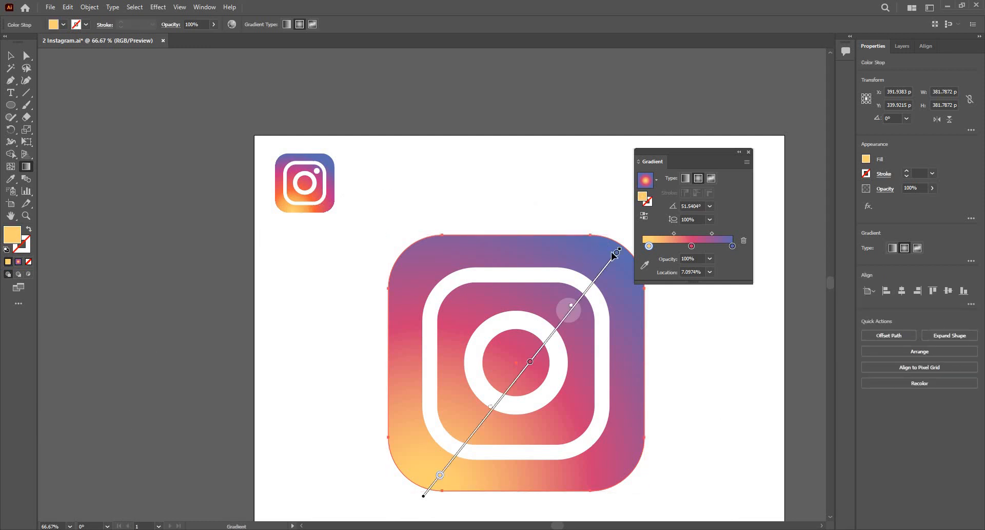
drag(621, 250, 627, 248)
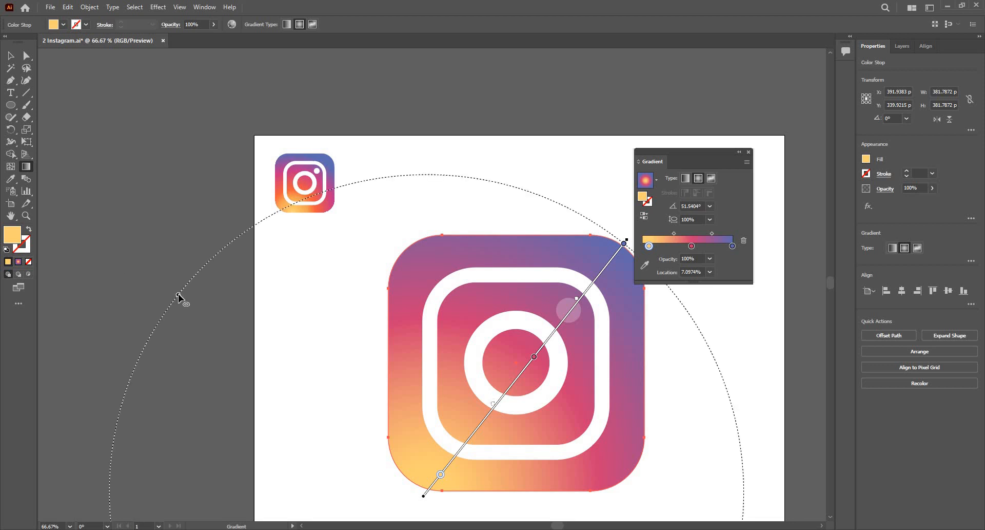
drag(168, 313, 205, 315)
scroll(282, 380, down, 3)
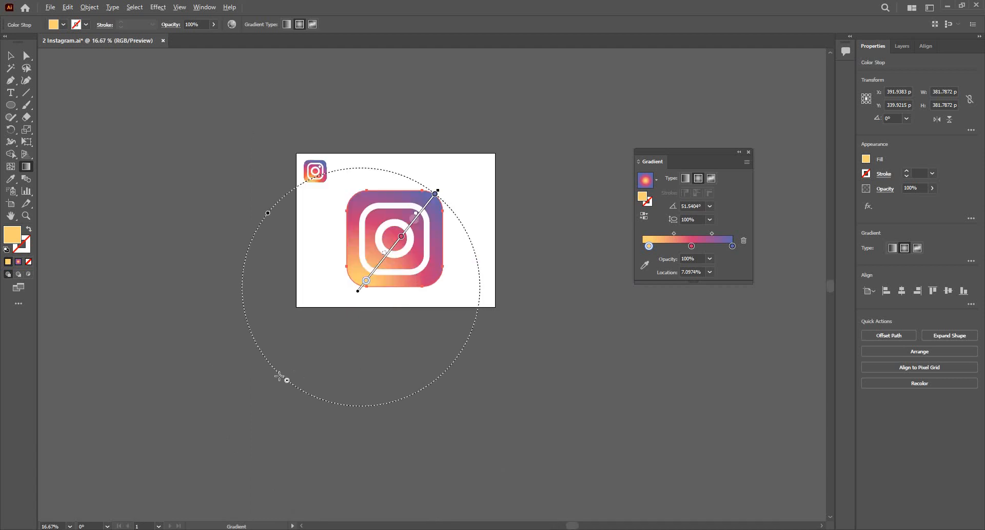
mouse_move(286, 385)
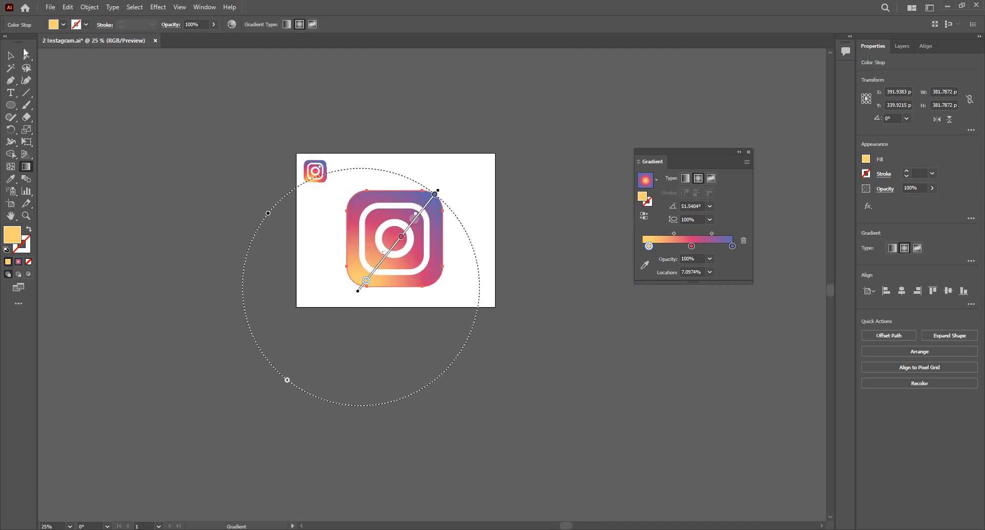
Finish editing the gradient with the Selection tool, deselect the rounded rectangle and close the Gradient panel
key(v)
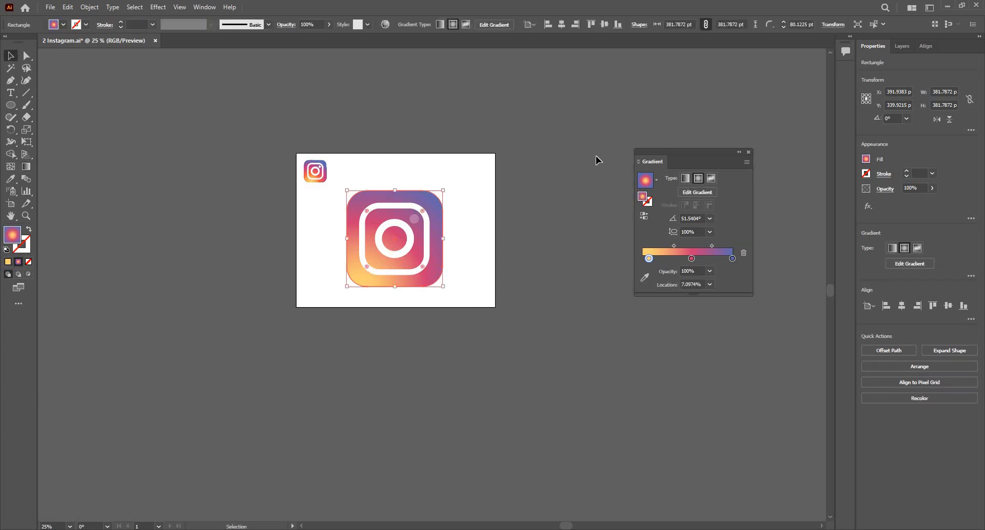
click(596, 157)
scroll(428, 193, up, 2)
key(ctrl+F9)
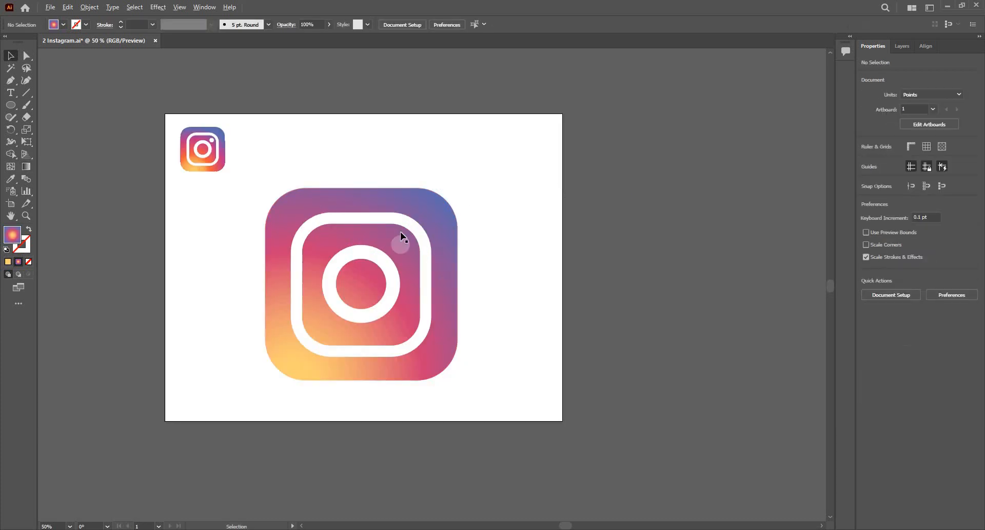
Raise the small white circle's opacity to 100% and deselect it
scroll(479, 188, up, 1)
drag(392, 274, 494, 274)
click(465, 260)
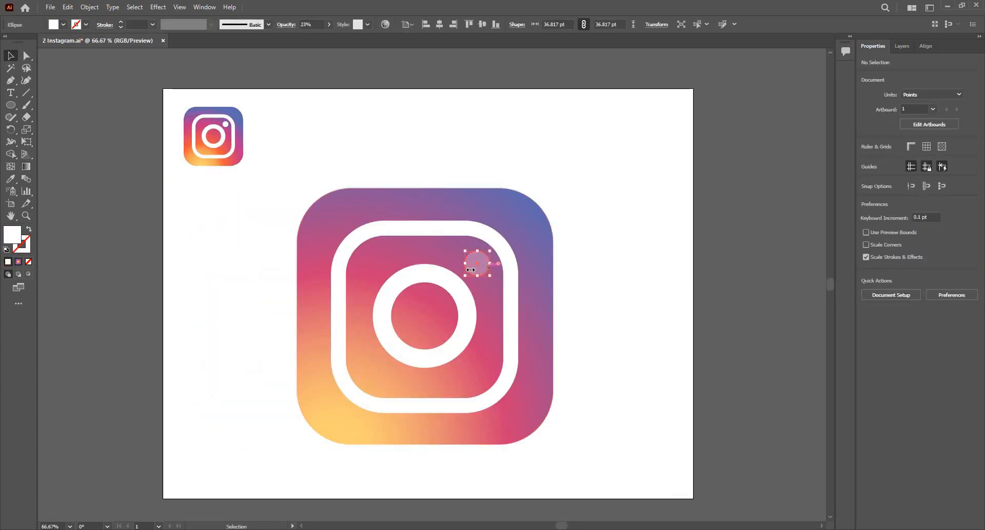
scroll(460, 258, up, 1)
click(329, 26)
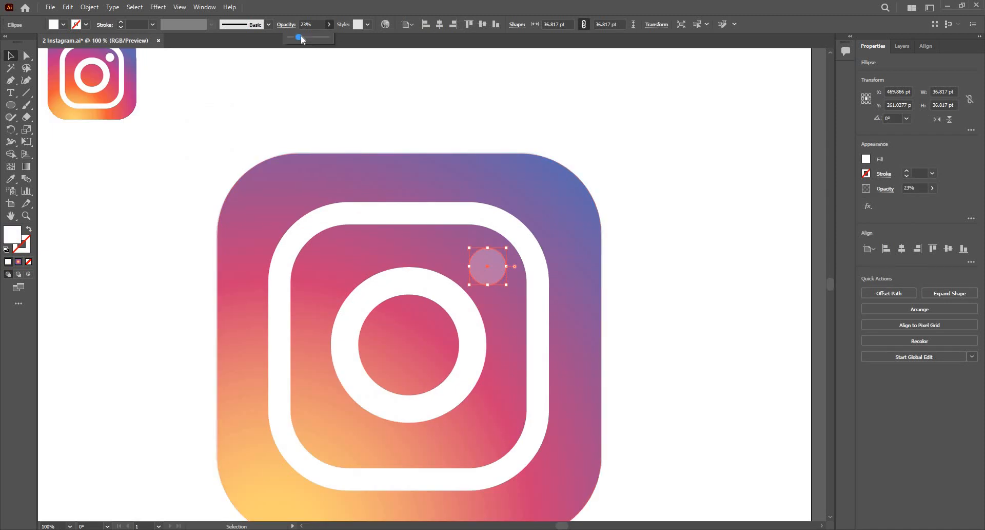
drag(300, 35, 351, 38)
click(547, 94)
scroll(514, 272, down, 1)
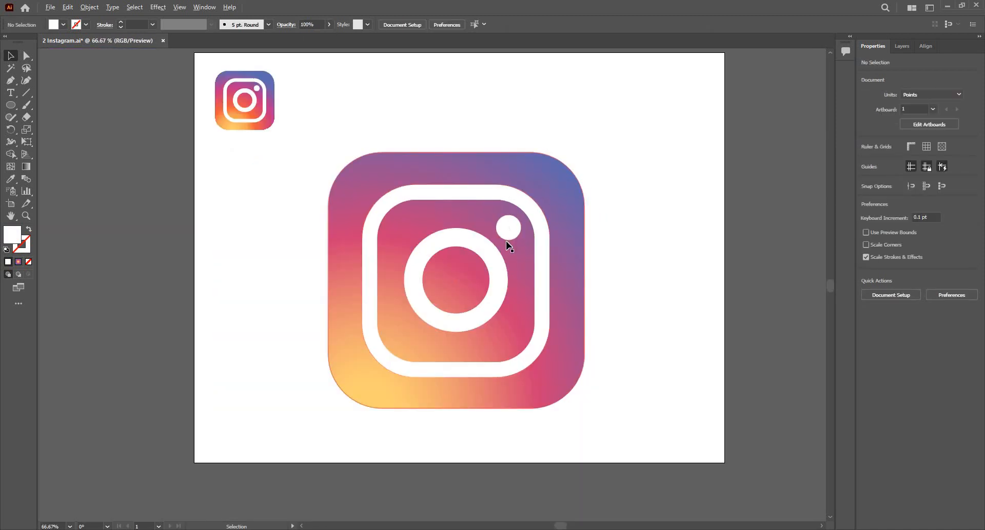
Resample the outer rounded rectangle's middle gradient stop from the reference logo's lower-right red, and move the yellow stop inward with its midpoint at about 60%
scroll(502, 242, down, 1)
scroll(507, 245, up, 1)
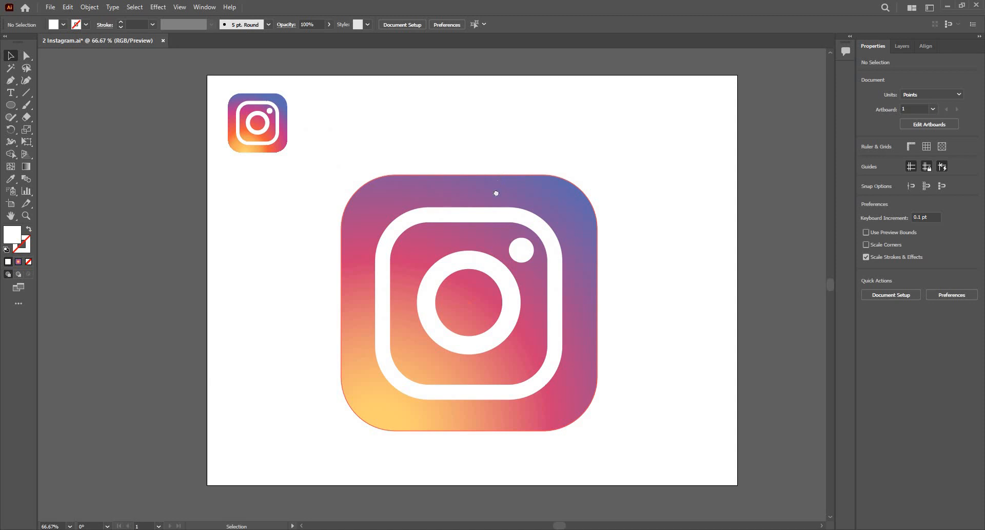
scroll(497, 197, up, 1)
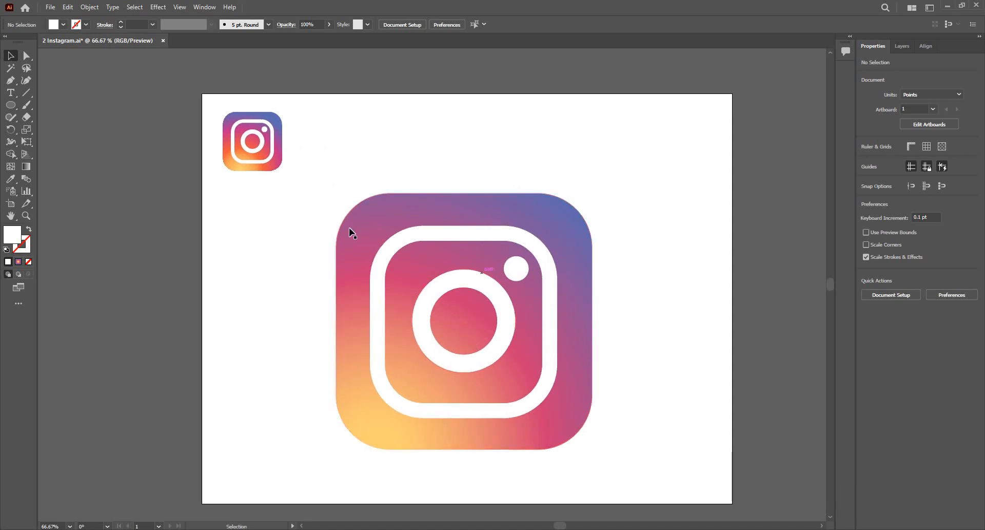
click(573, 324)
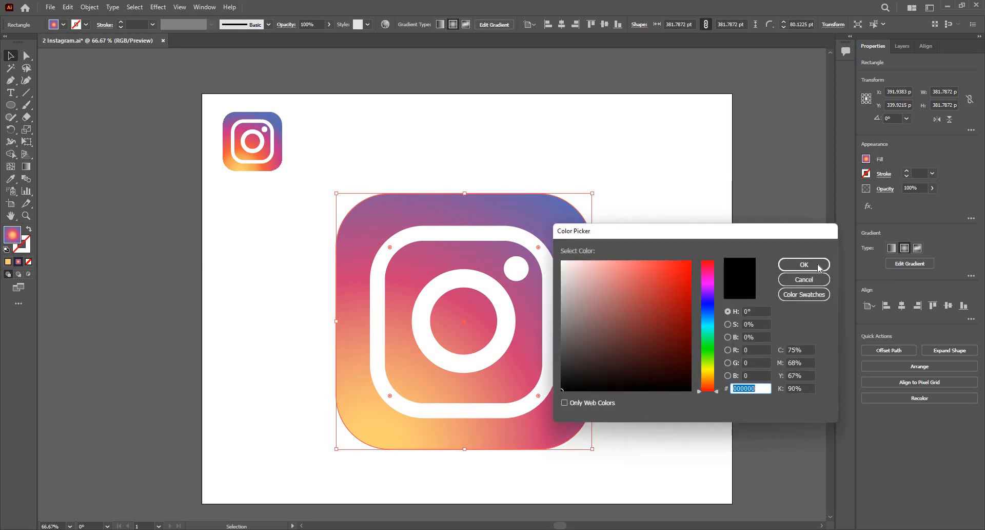
click(804, 279)
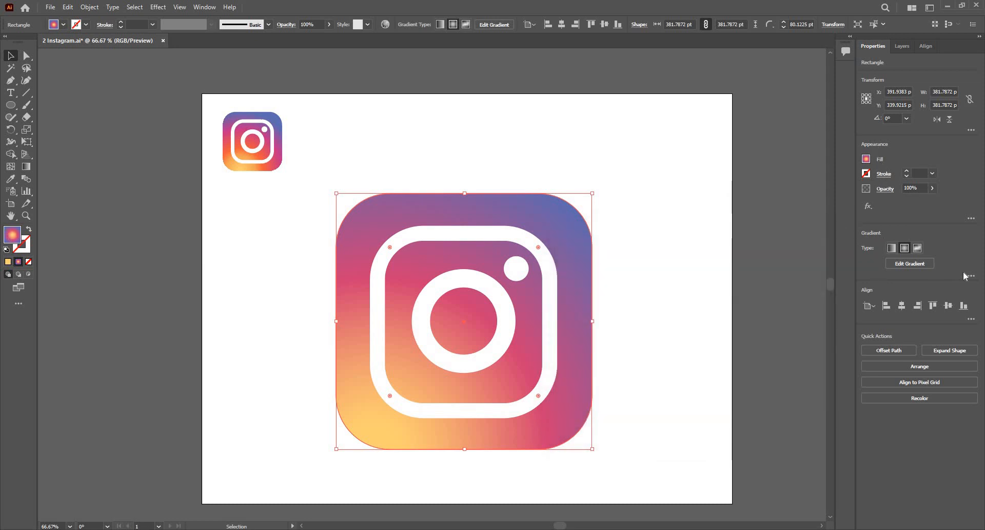
click(910, 263)
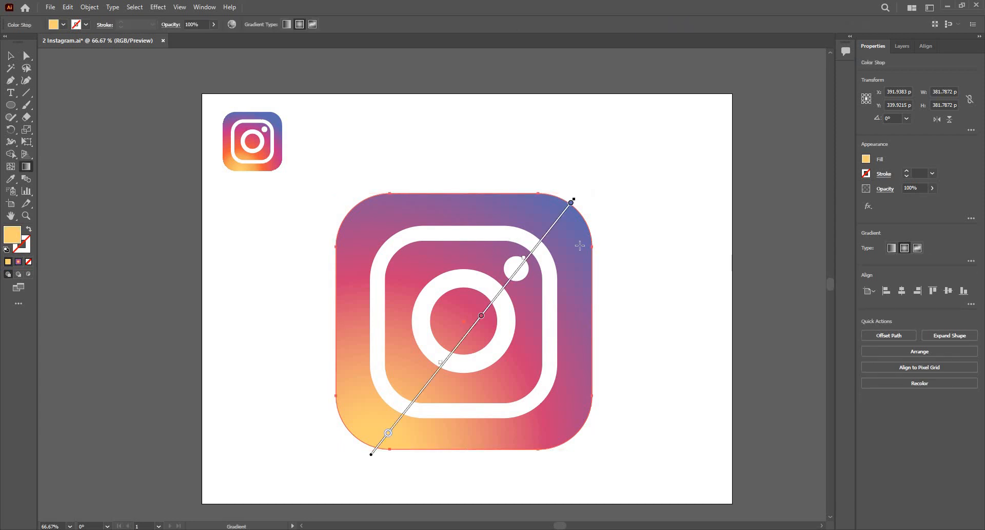
click(972, 261)
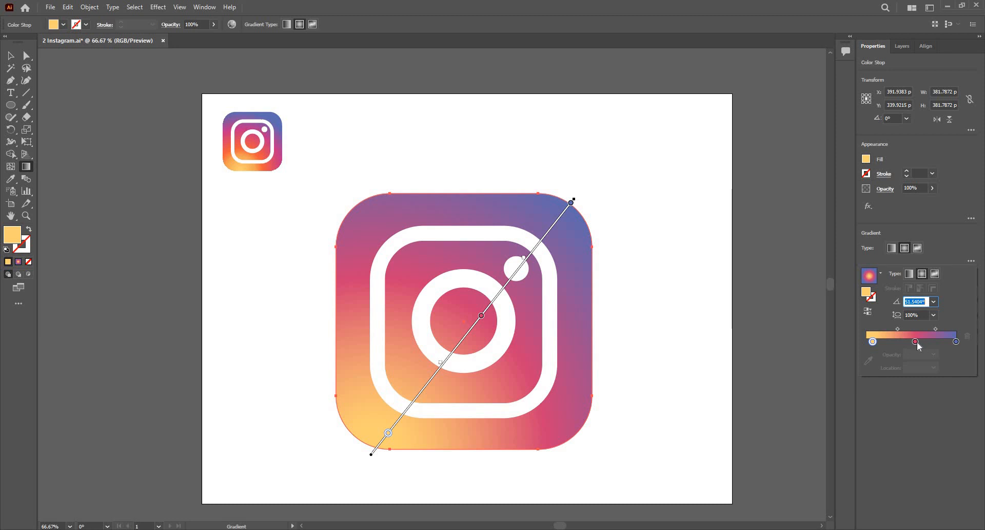
click(870, 361)
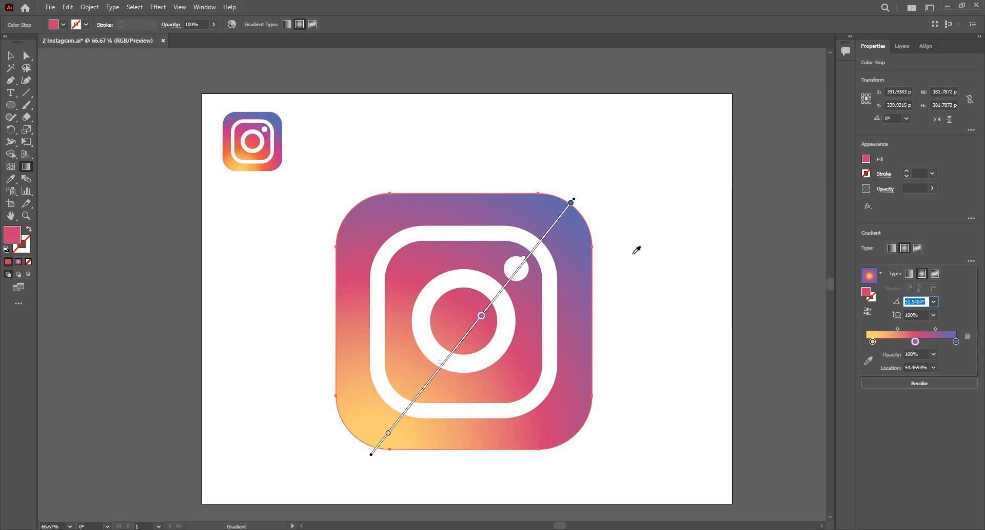
click(269, 146)
drag(873, 341, 902, 330)
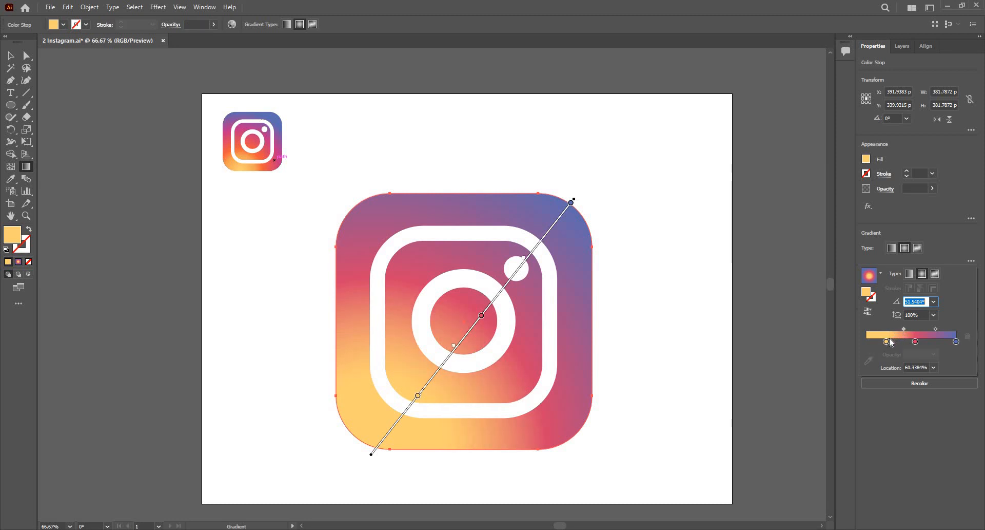
Finish editing the outer rounded rectangle's gradient and deselect it with the Selection tool
click(10, 59)
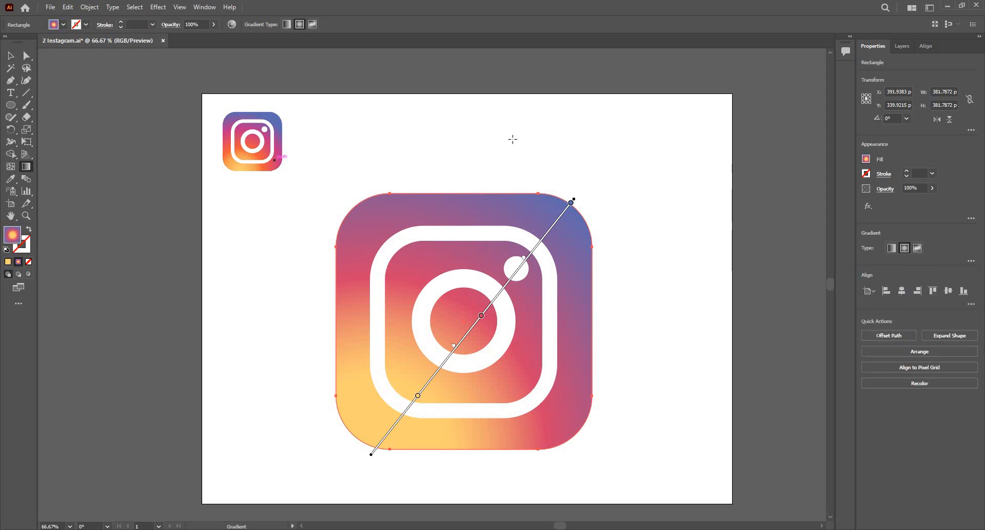
key(g)
key(v)
click(455, 112)
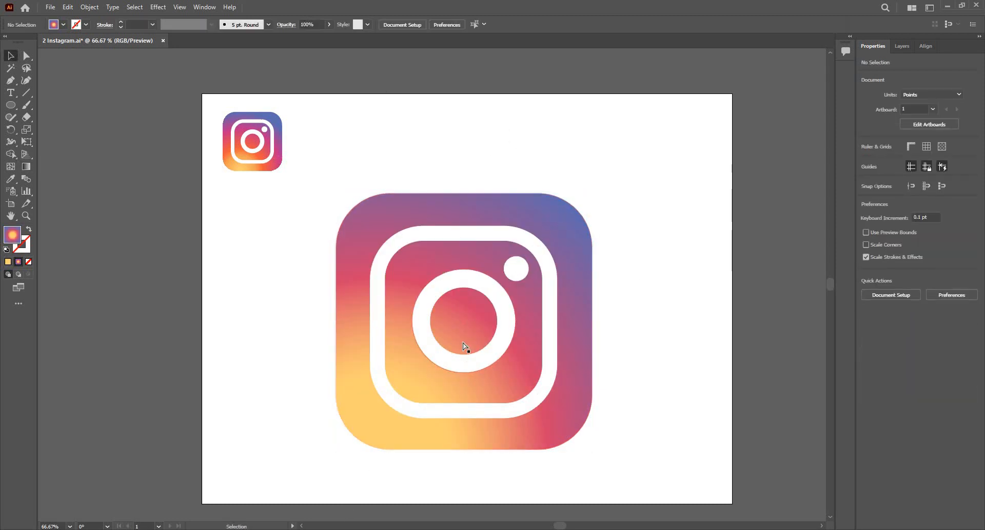
Reselect the outer rounded rectangle, slightly reduce the yellow area of its gradient in the lower-left corner, and deselect it to review the logo
click(491, 368)
key(a)
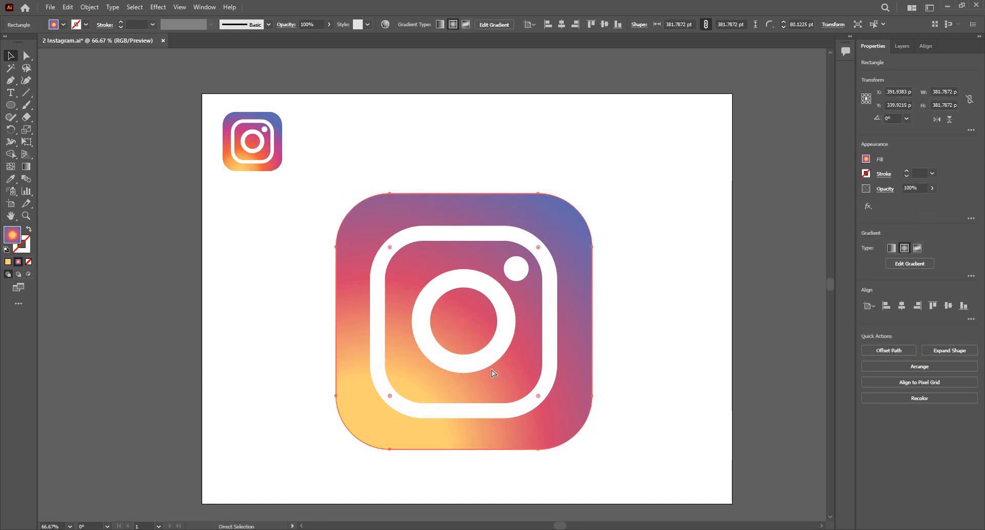
key(v)
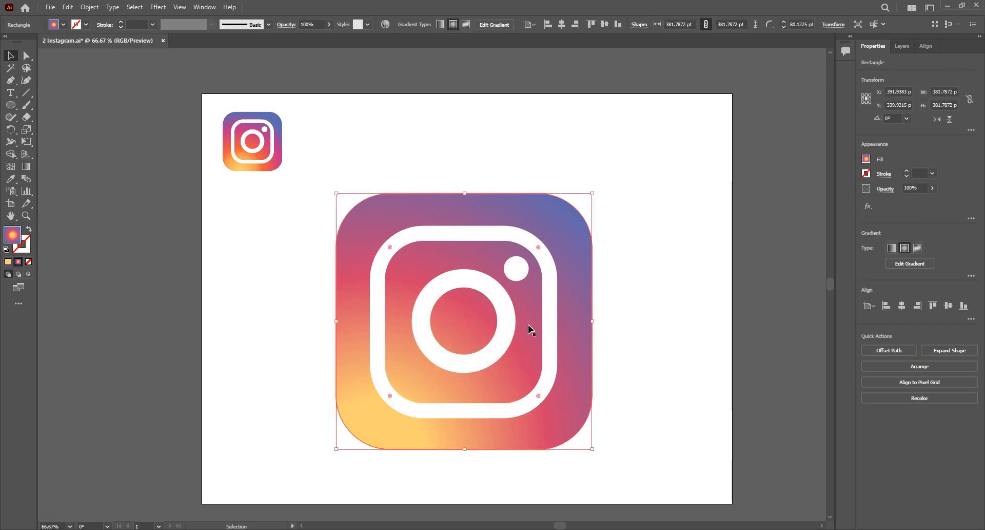
scroll(530, 325, down, 2)
scroll(572, 328, up, 1)
key(ctrl+shift+a)
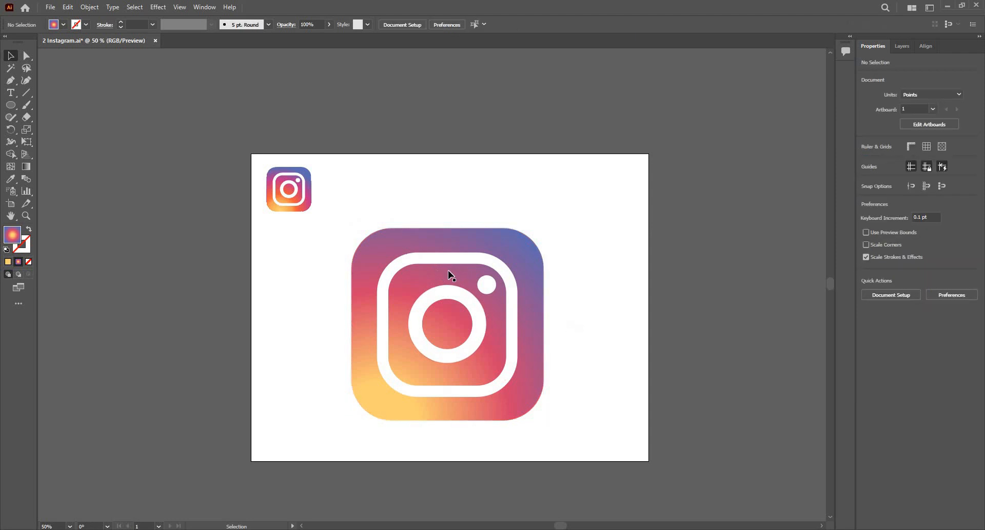
scroll(448, 270, up, 1)
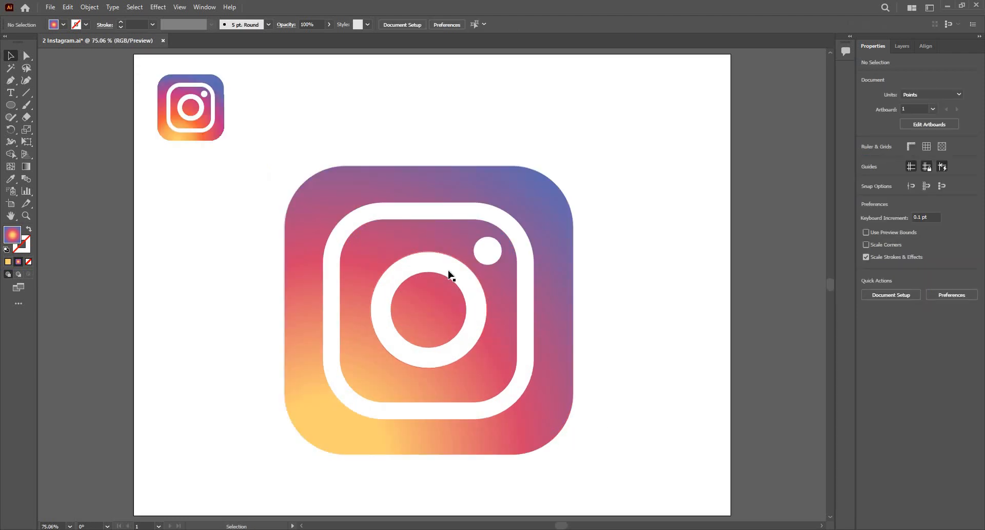